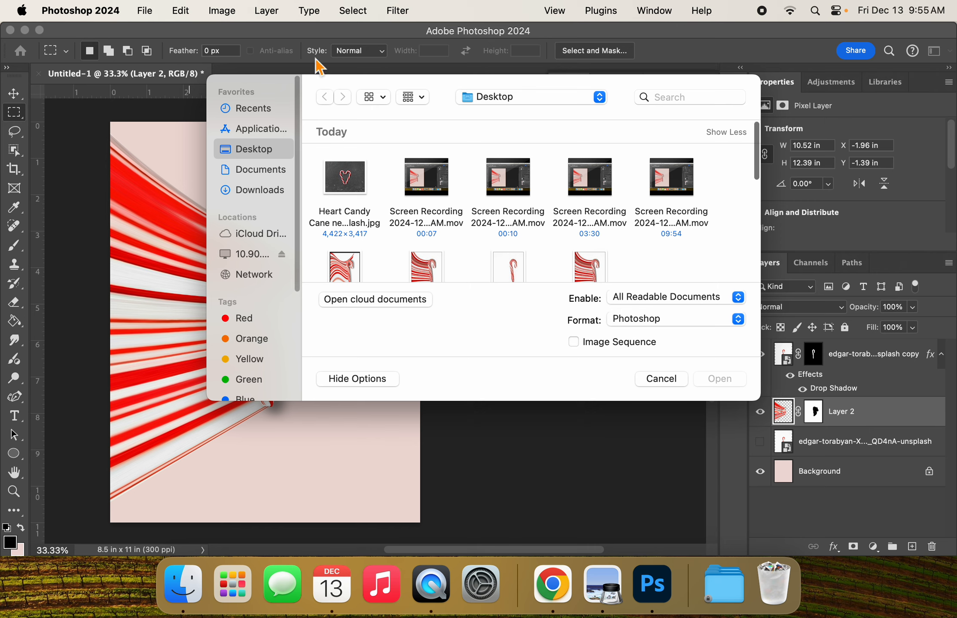
# Step: Open the single candy cane JPG image from the Desktop folder
pyautogui.click(510, 269)
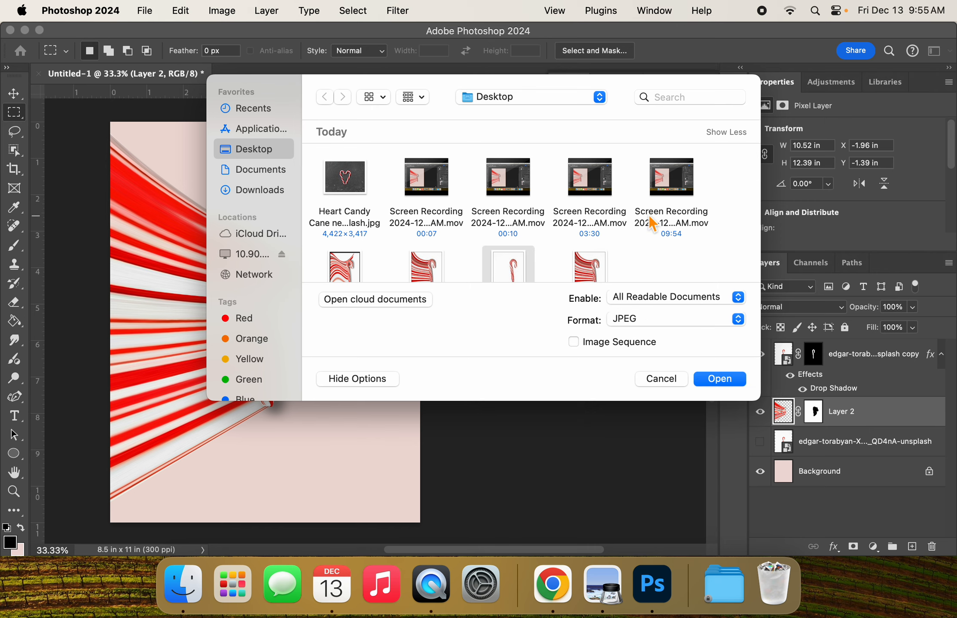
pyautogui.scroll(-3, 651, 219)
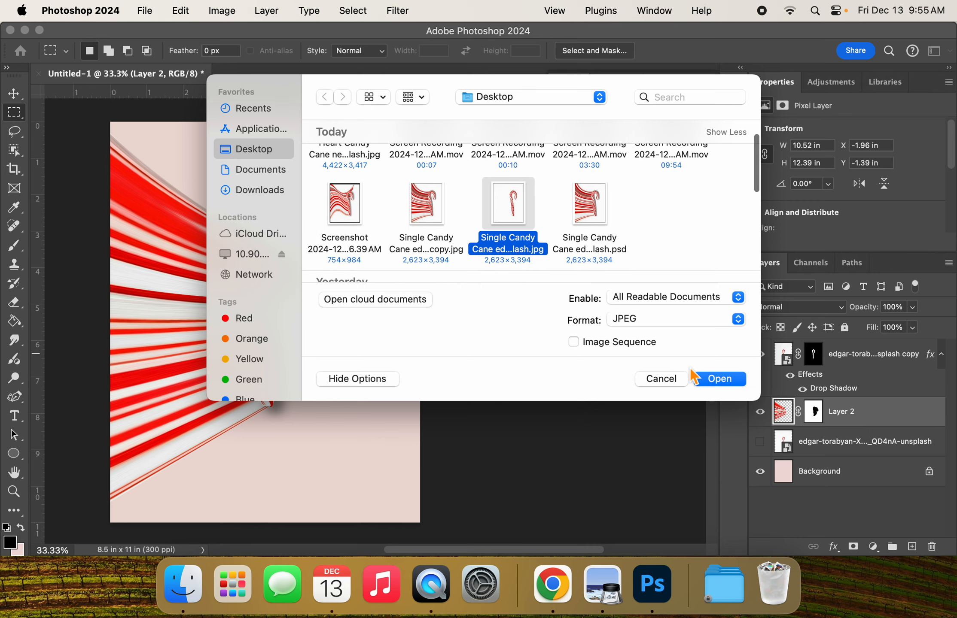
pyautogui.click(720, 378)
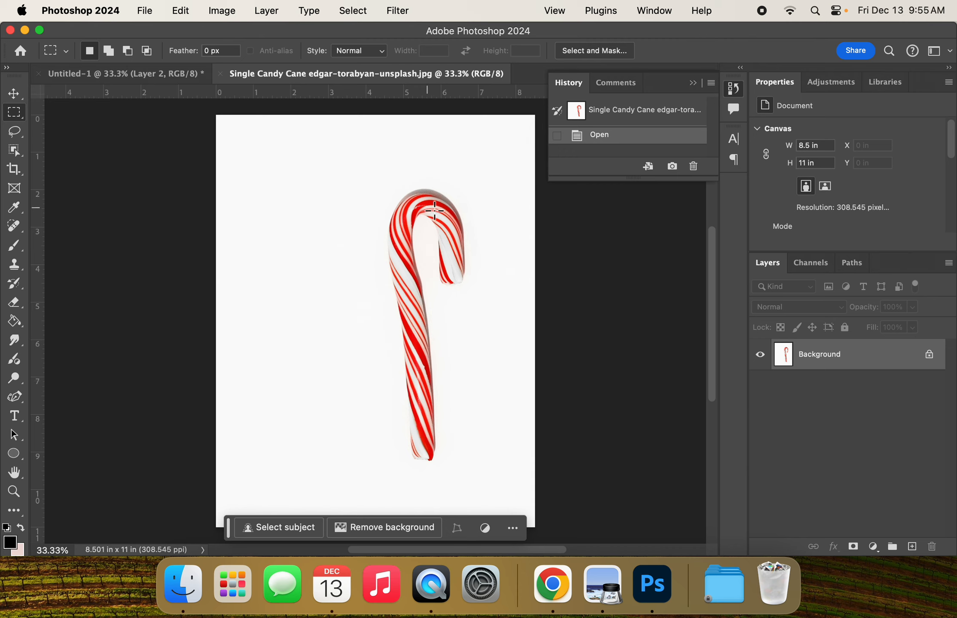
# Step: Unlock the Background layer and duplicate it as Layer 0 copy
pyautogui.click(930, 356)
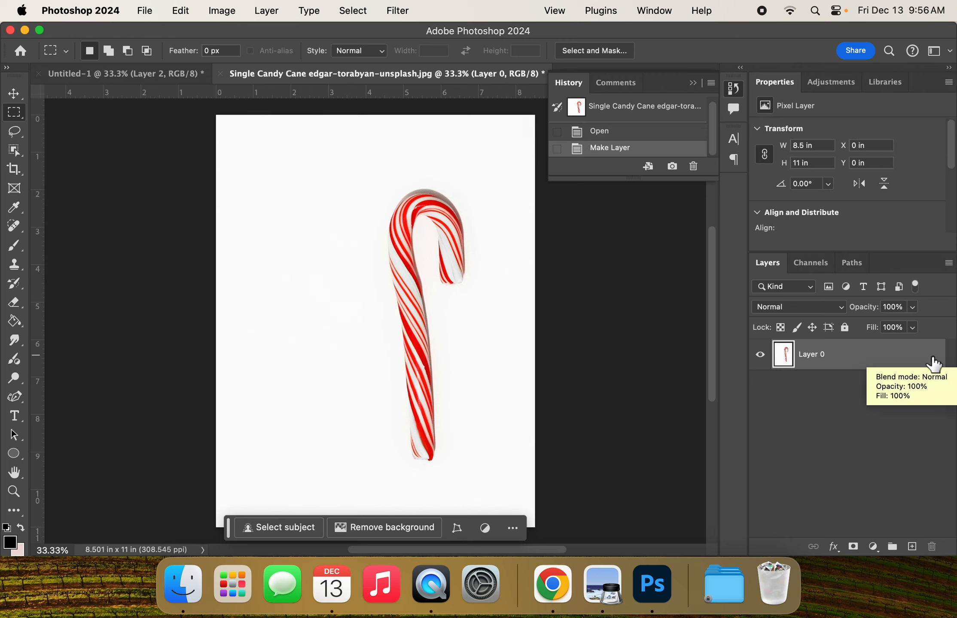
pyautogui.rightClick(851, 357)
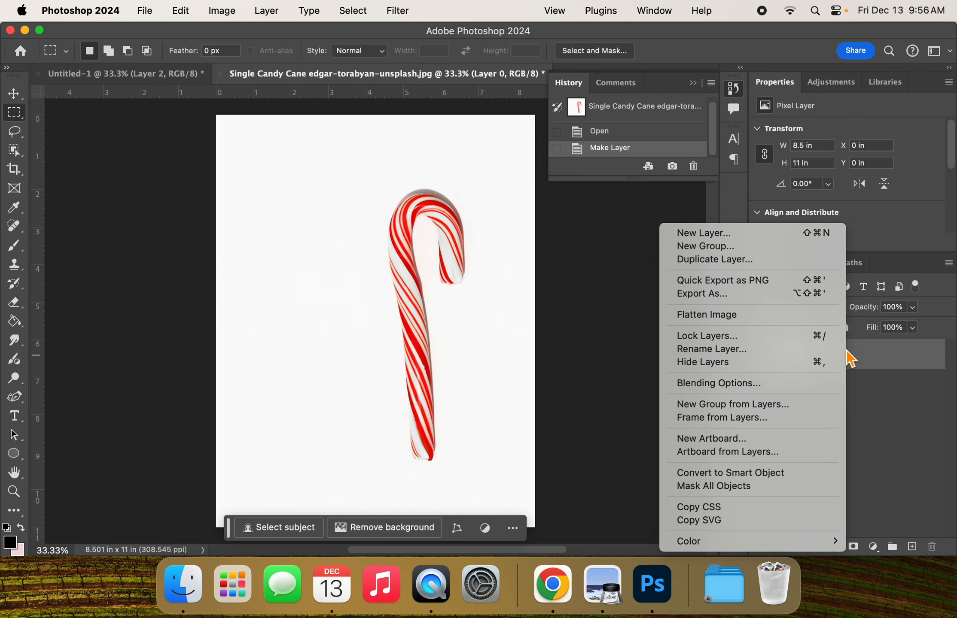
pyautogui.click(799, 263)
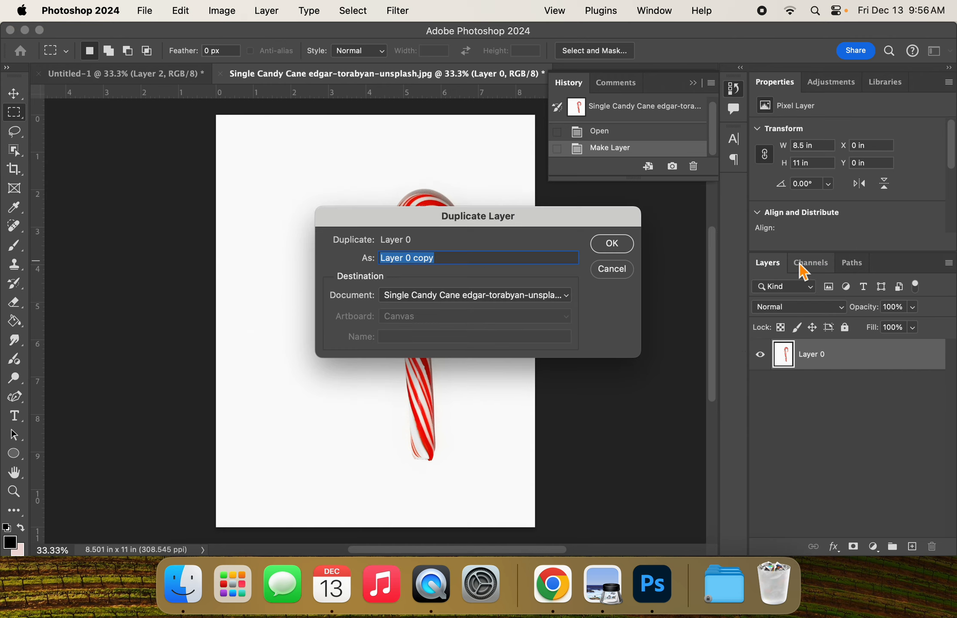
pyautogui.click(627, 248)
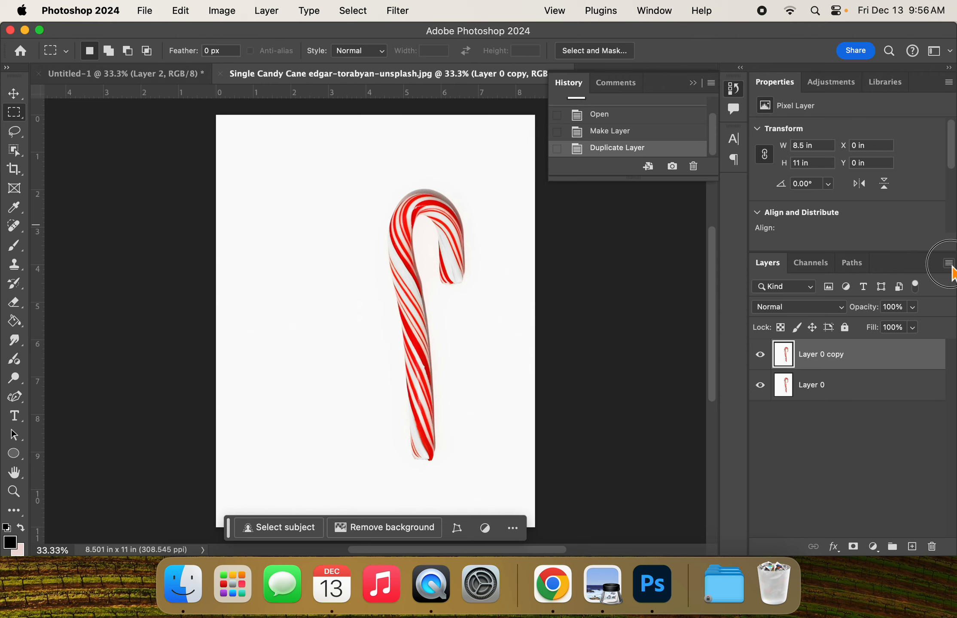
pyautogui.click(948, 263)
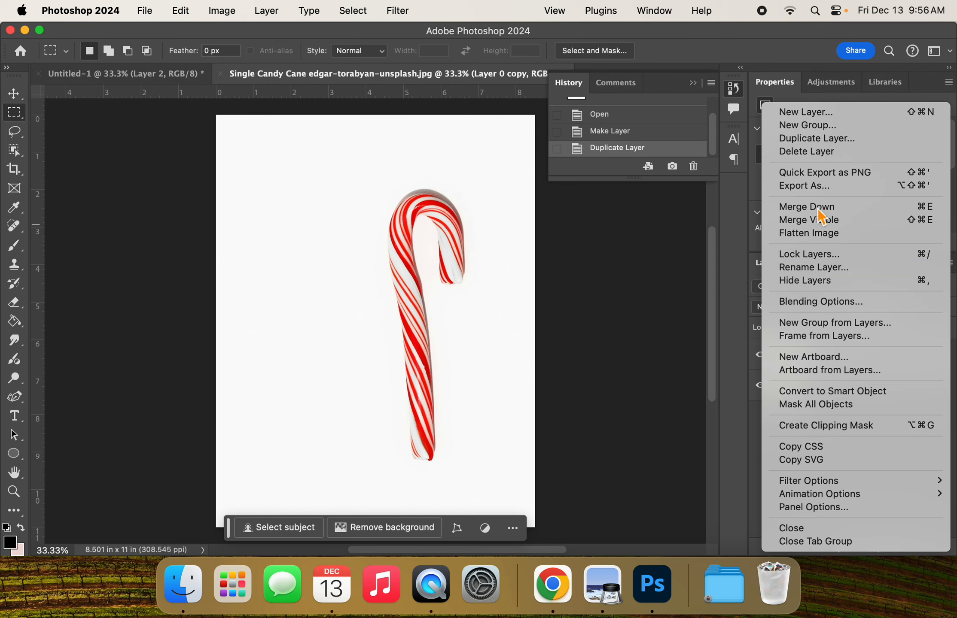
pyautogui.click(717, 310)
pyautogui.click(949, 266)
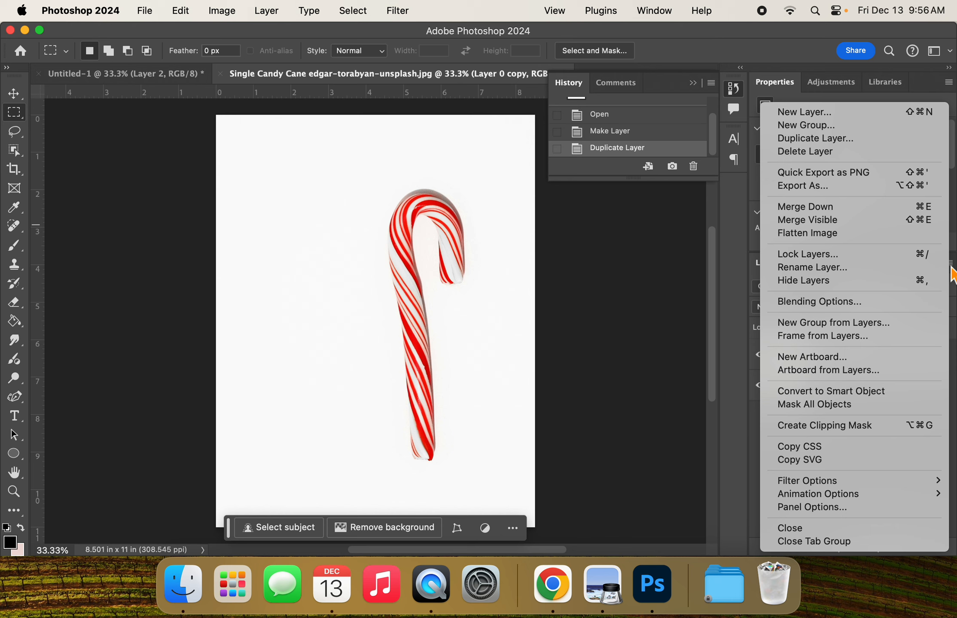
pyautogui.click(733, 293)
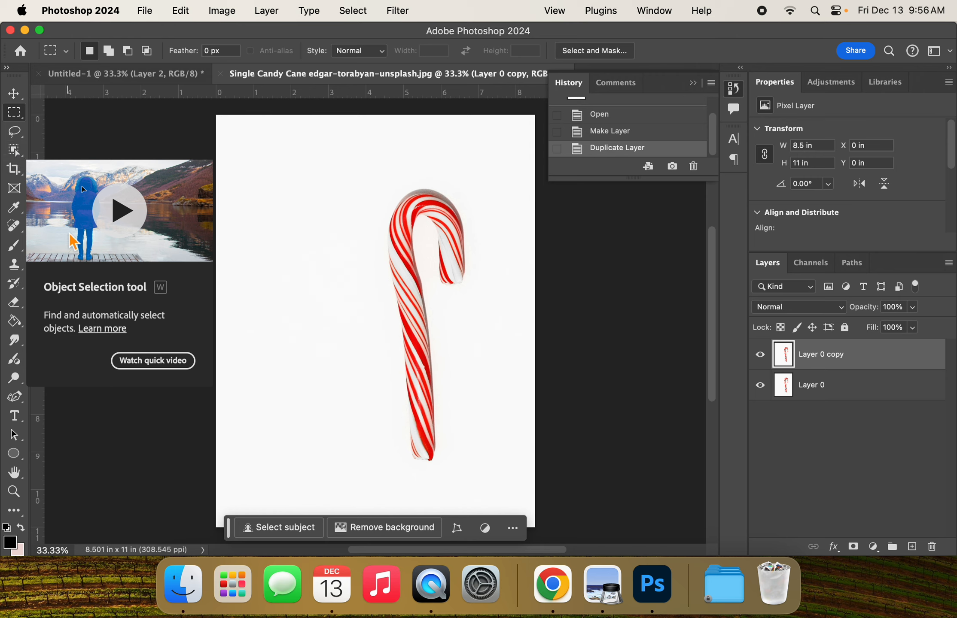
# Step: Try selecting the candy cane with Select Subject and with the Object Selection tool, clearing the selection after the attempts
pyautogui.click(292, 528)
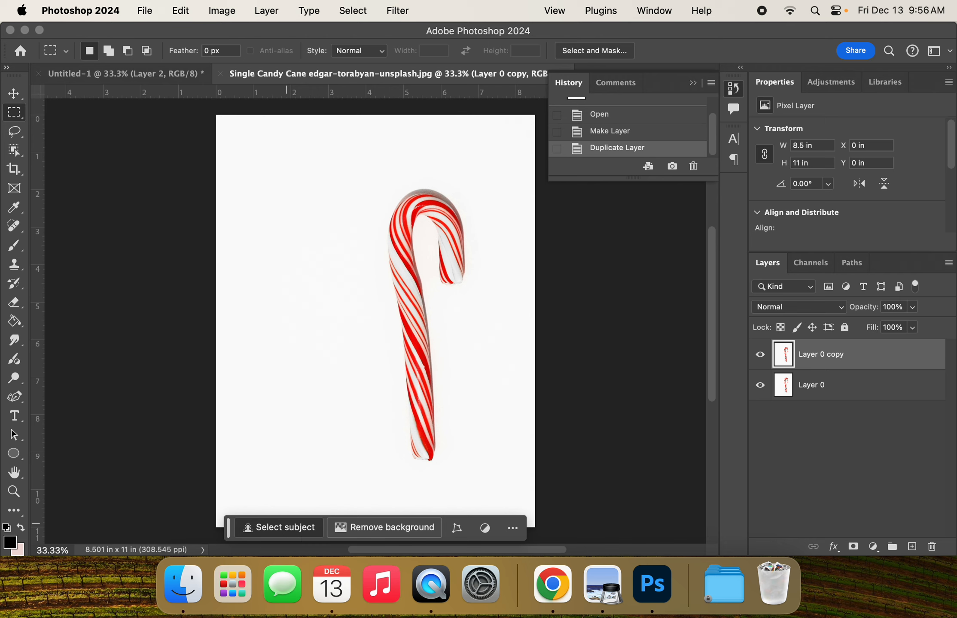
pyautogui.click(352, 11)
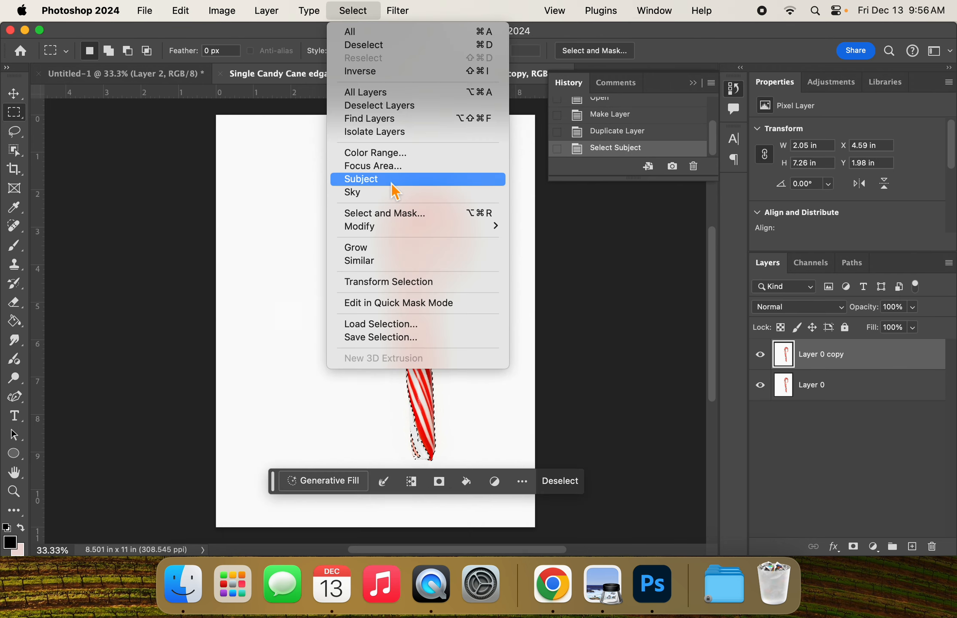
pyautogui.click(579, 365)
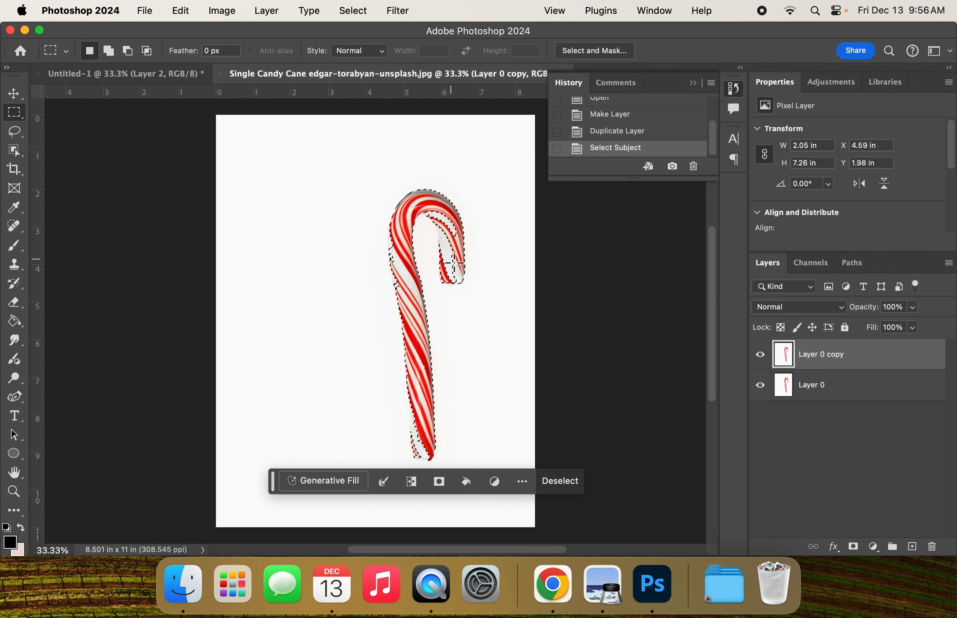
pyautogui.click(405, 267)
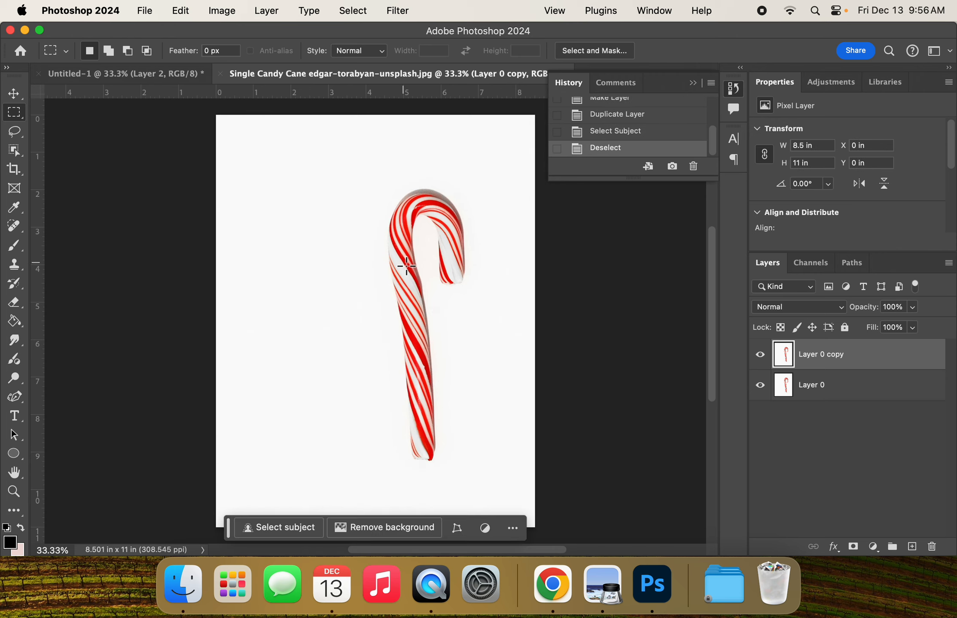
pyautogui.click(274, 529)
pyautogui.click(419, 367)
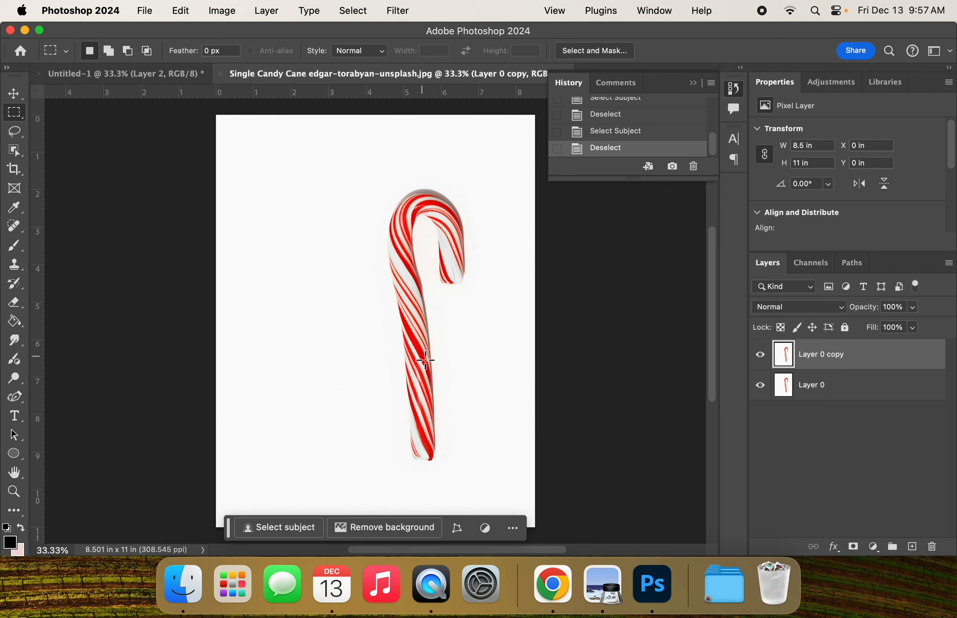
pyautogui.click(291, 532)
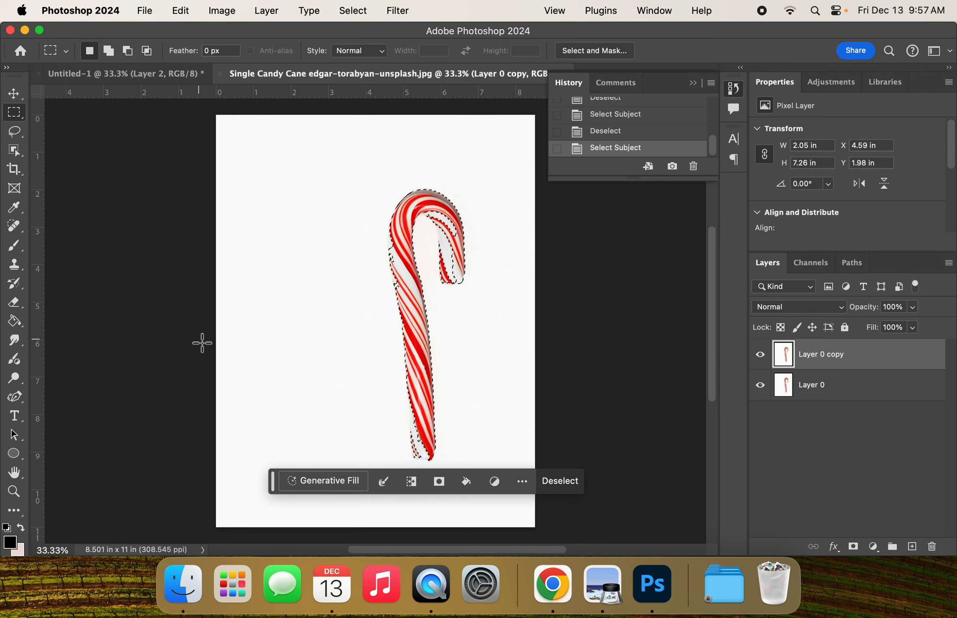
pyautogui.click(18, 154)
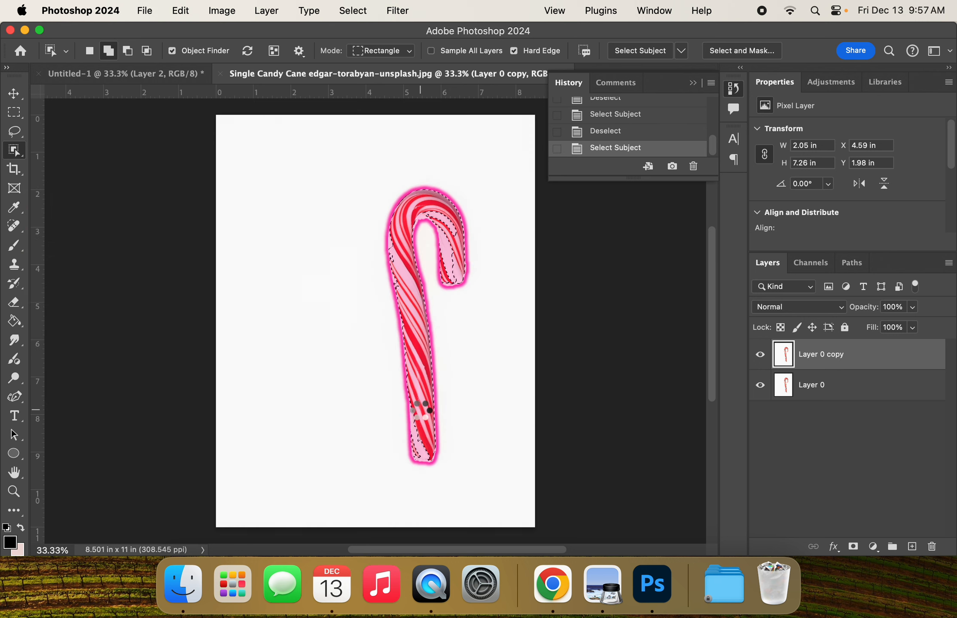
pyautogui.click(421, 411)
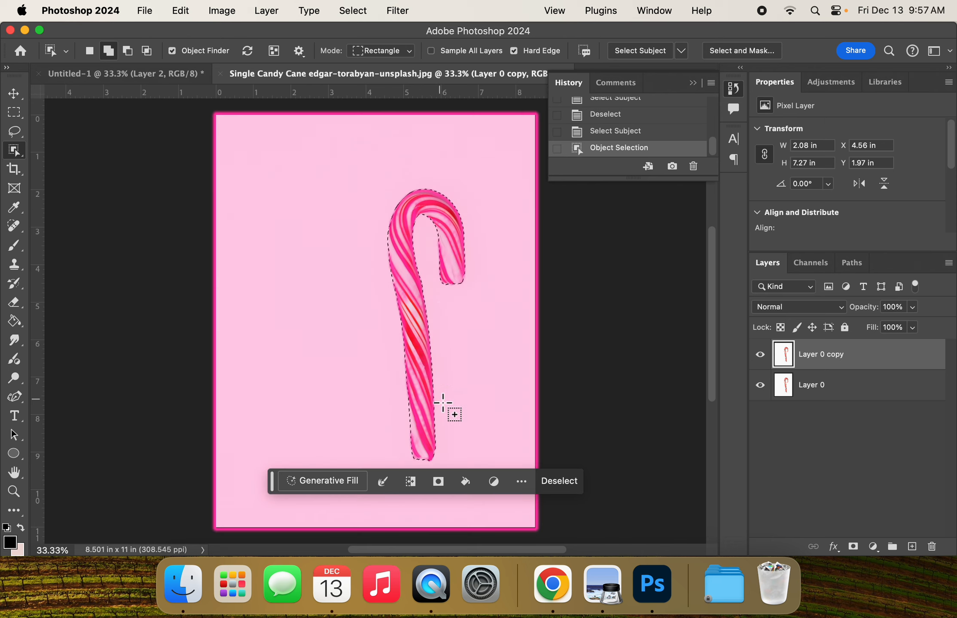
pyautogui.click(560, 482)
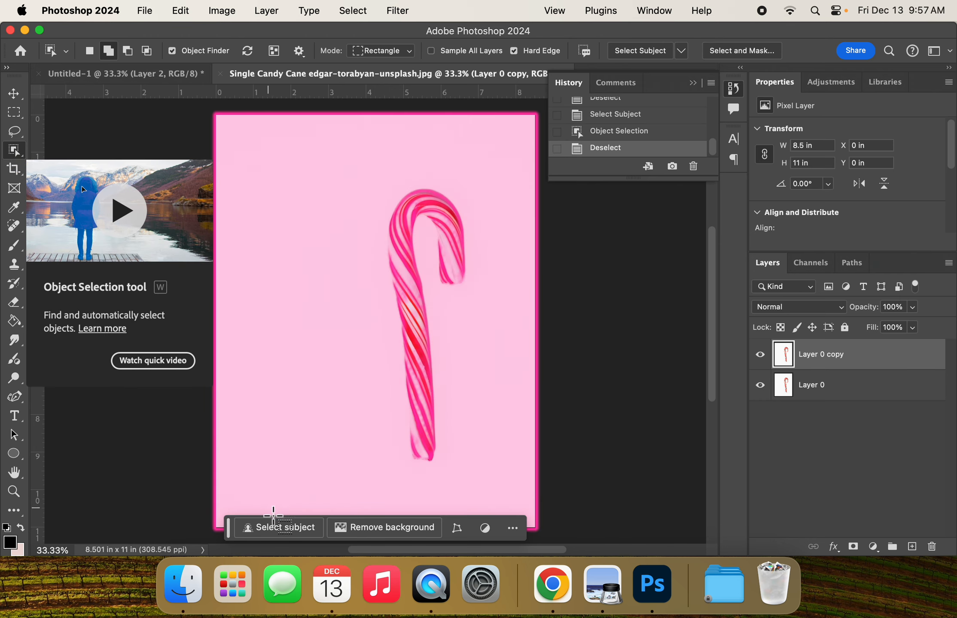
# Step: Select the whole candy cane with Select Subject and Object Selection, mask Layer 0 copy with it, and hide Layer 0
pyautogui.click(282, 534)
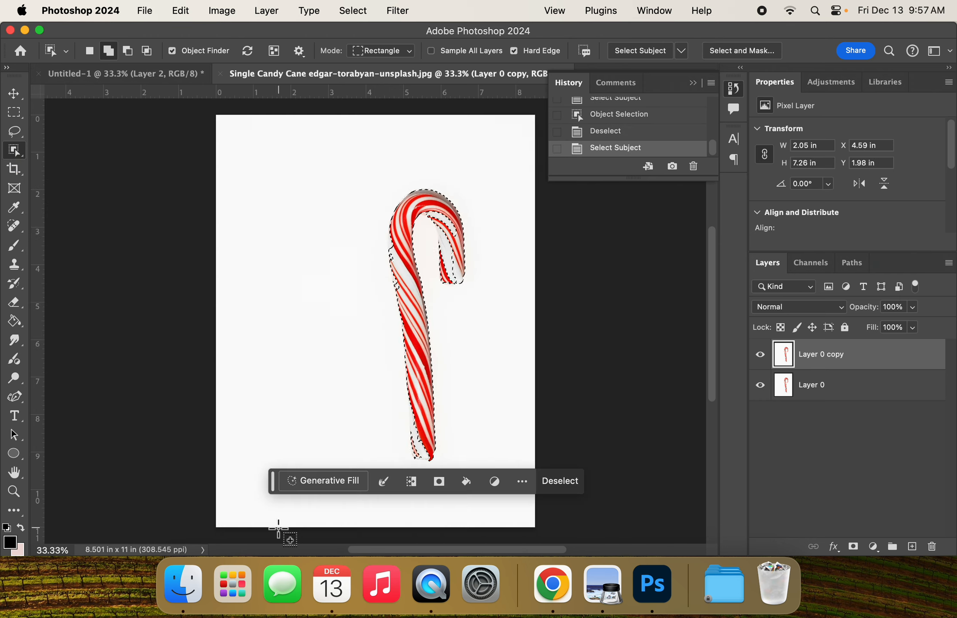
pyautogui.click(423, 367)
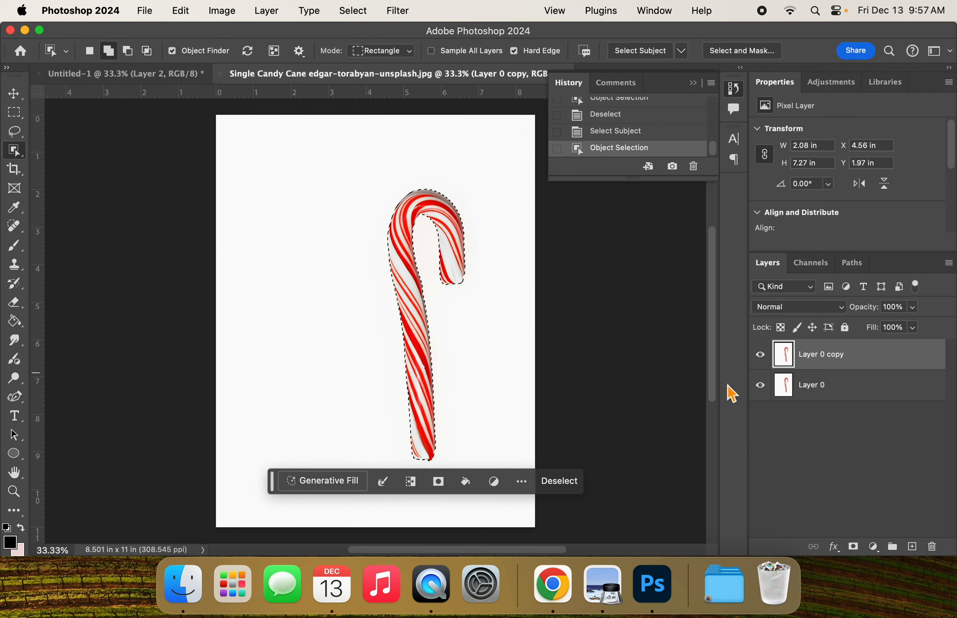
pyautogui.click(855, 549)
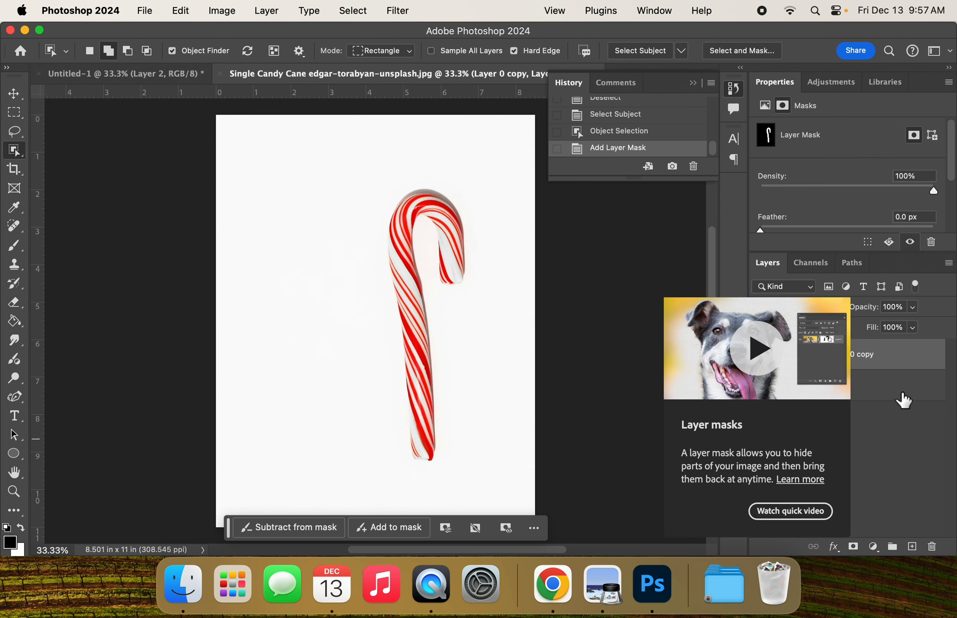
pyautogui.click(893, 358)
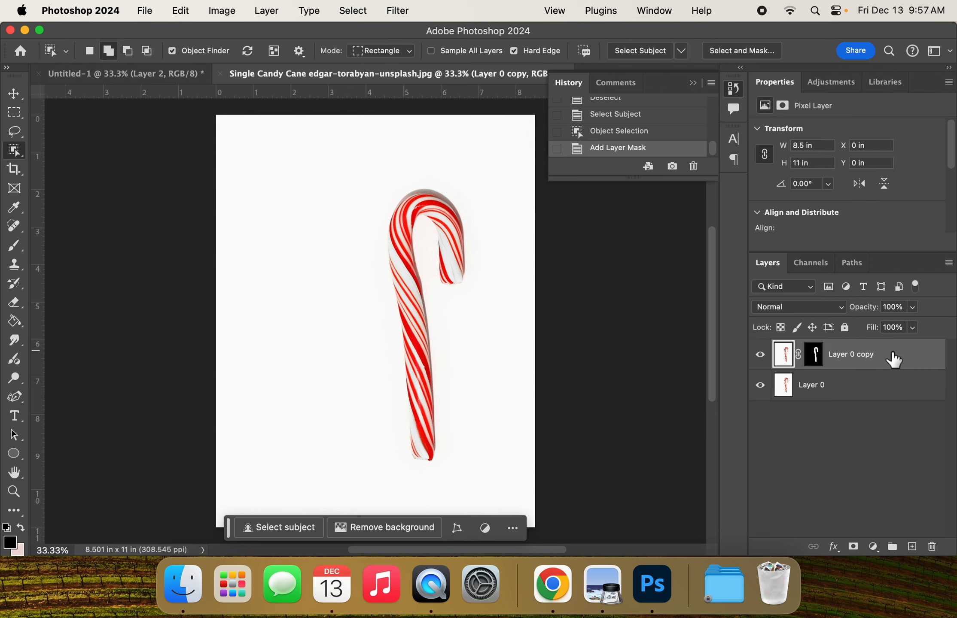
pyautogui.click(814, 358)
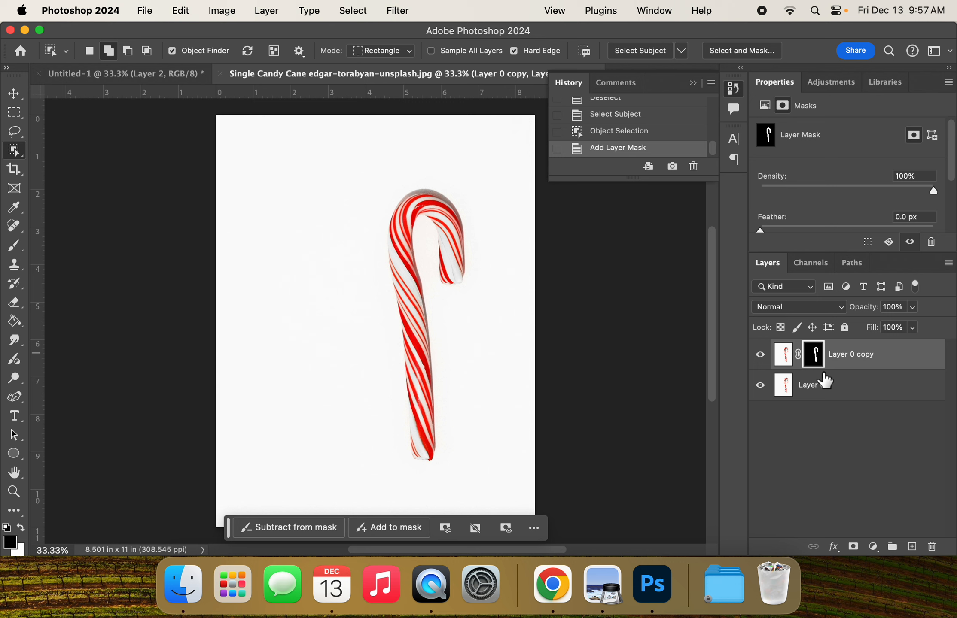
pyautogui.click(761, 387)
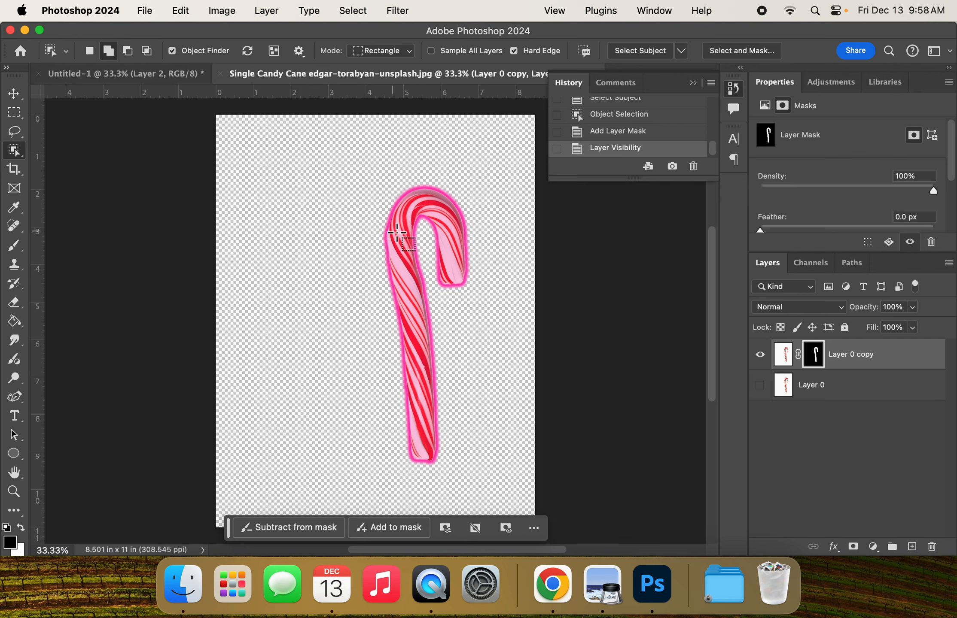
# Step: Draw a thin vertical rectangular marquee about 0.03 in wide and 6.84 in high down the candy cane's length
pyautogui.click(18, 114)
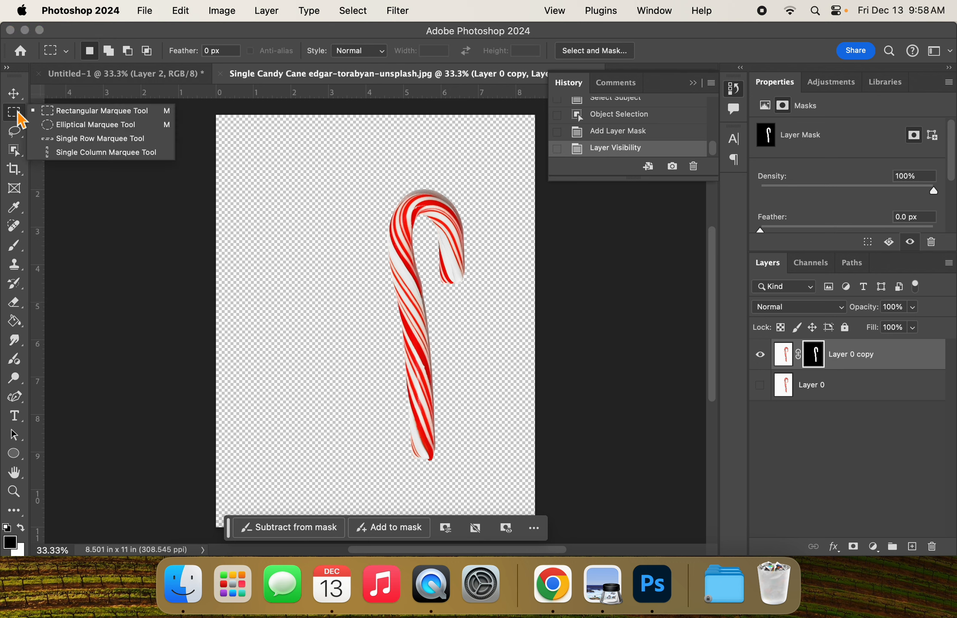
pyautogui.click(73, 112)
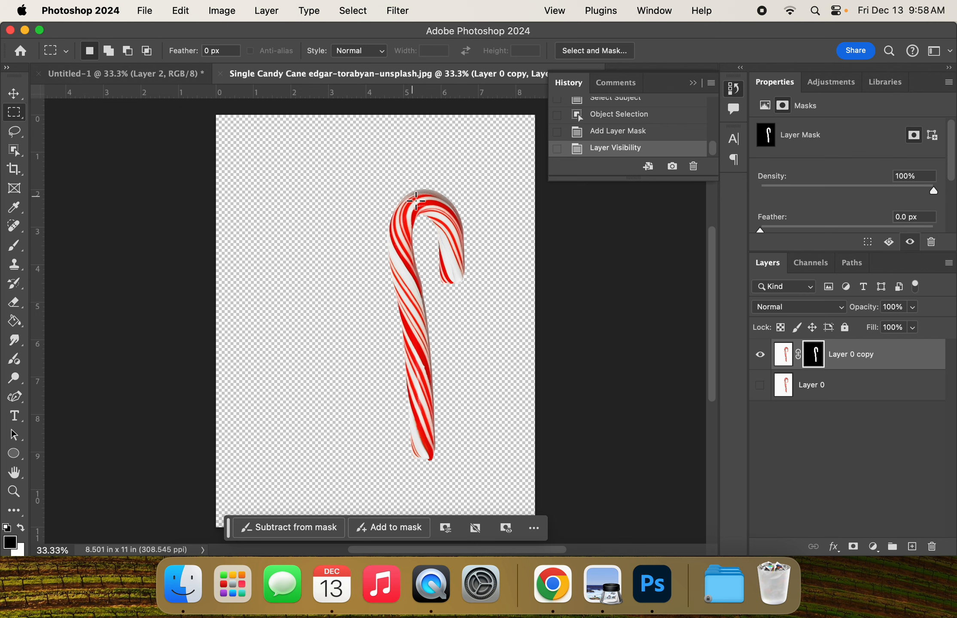
pyautogui.moveTo(415, 199); pyautogui.dragTo(415, 459)
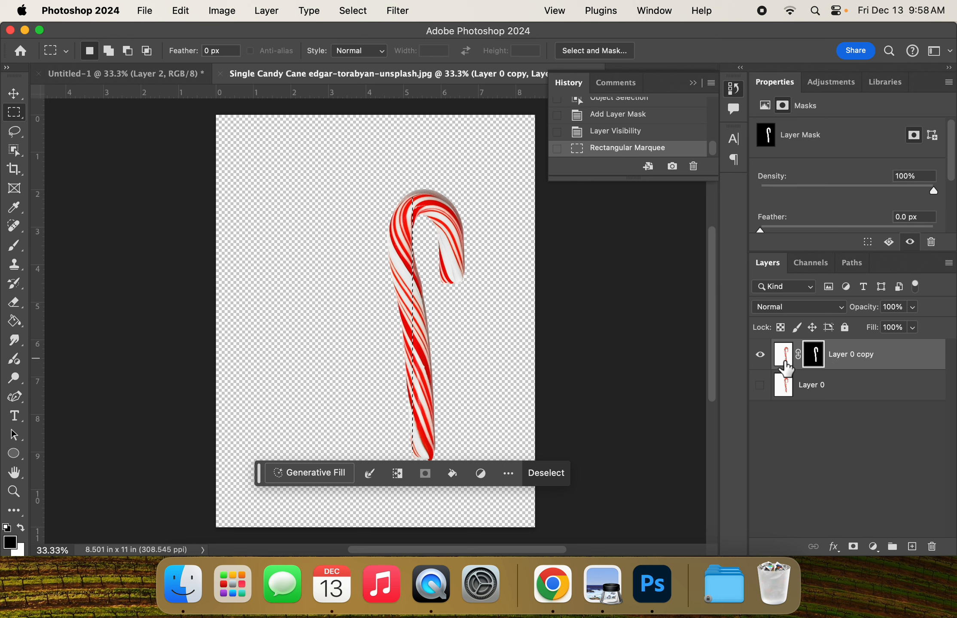
# Step: Copy the selected strip from the image of Layer 0 copy and paste it into a new layer
pyautogui.click(790, 363)
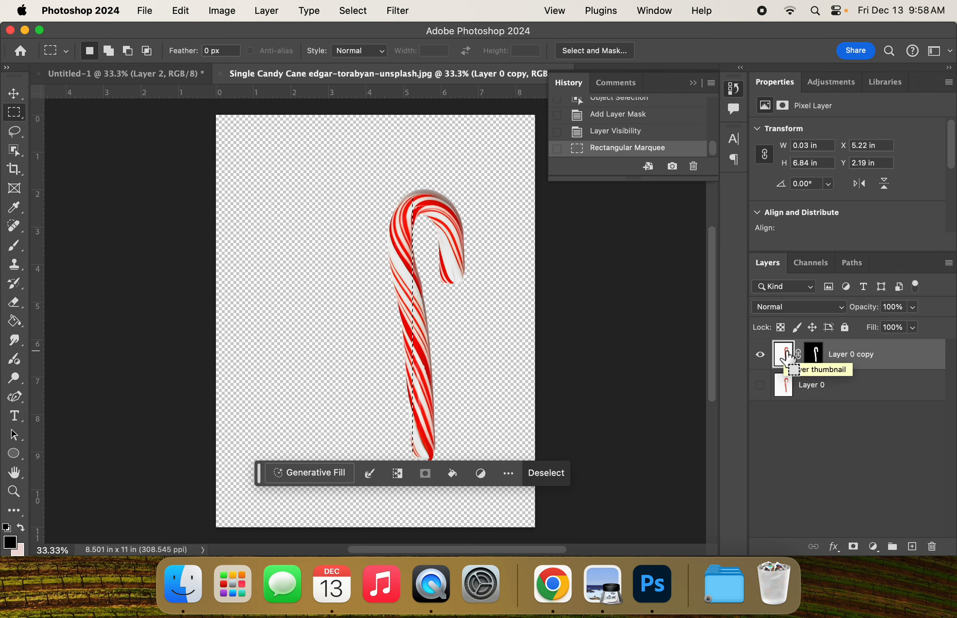
pyautogui.click(913, 549)
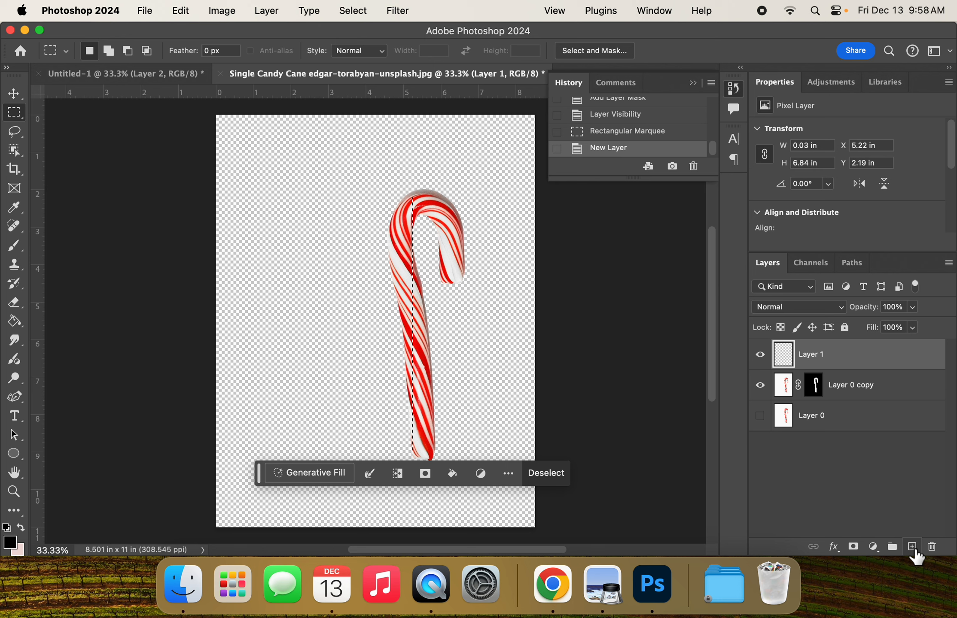
pyautogui.press('super+v')
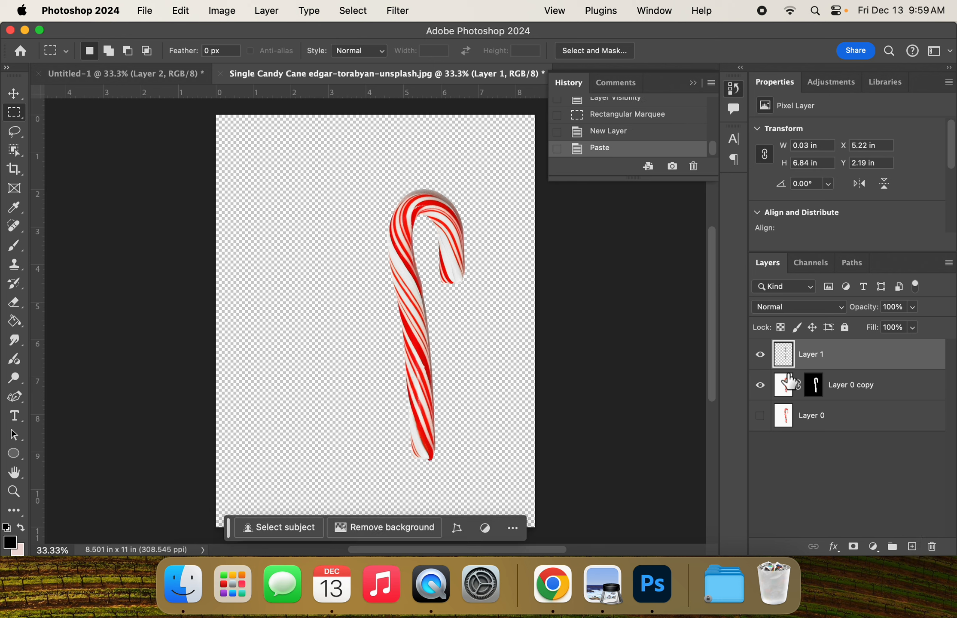
# Step: Inspect the pasted strip with Layer 0 copy hidden, show that layer again, and target its image instead of its mask
pyautogui.click(759, 385)
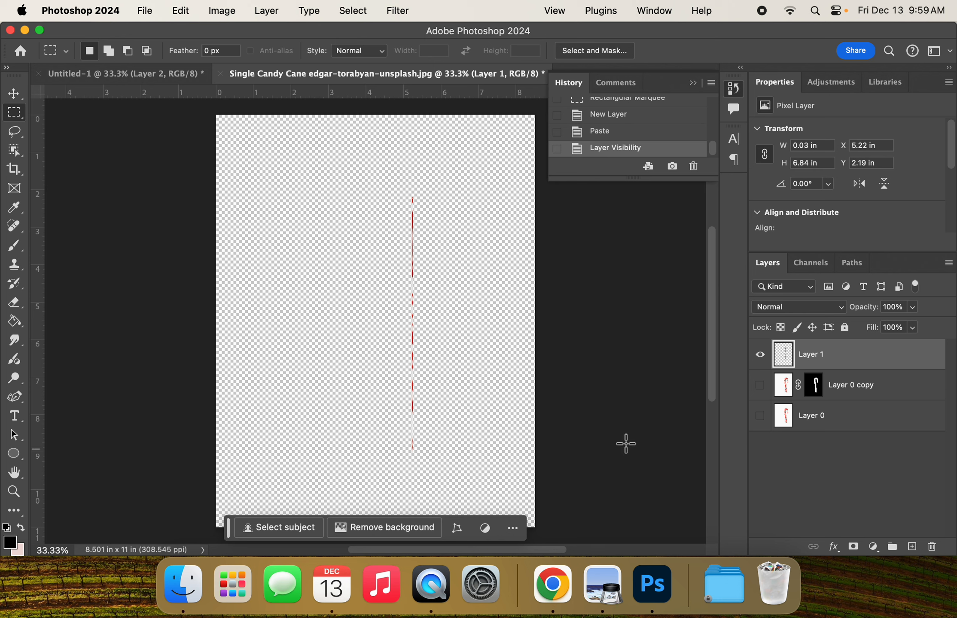
pyautogui.click(759, 385)
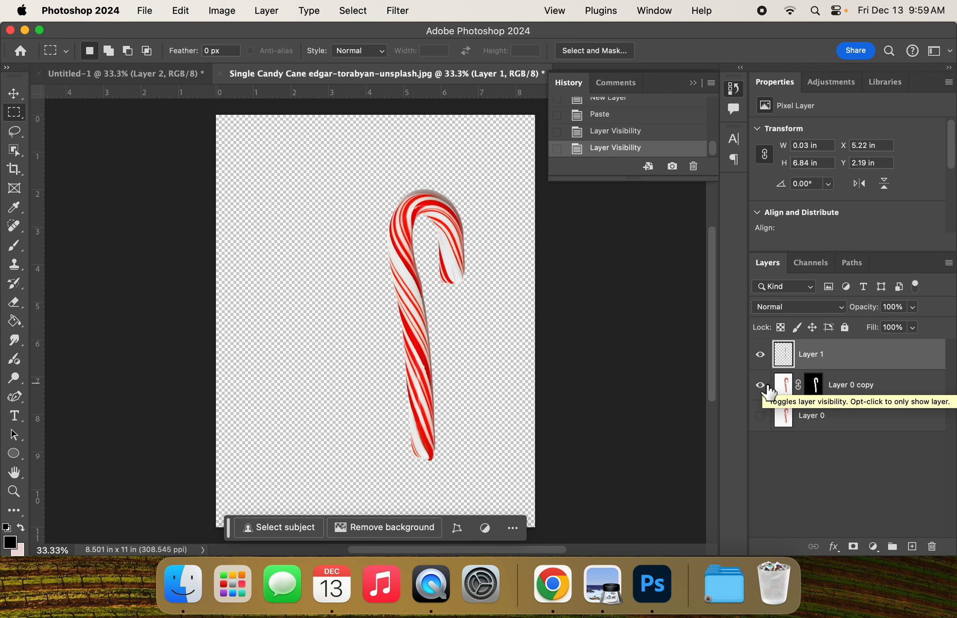
pyautogui.click(817, 388)
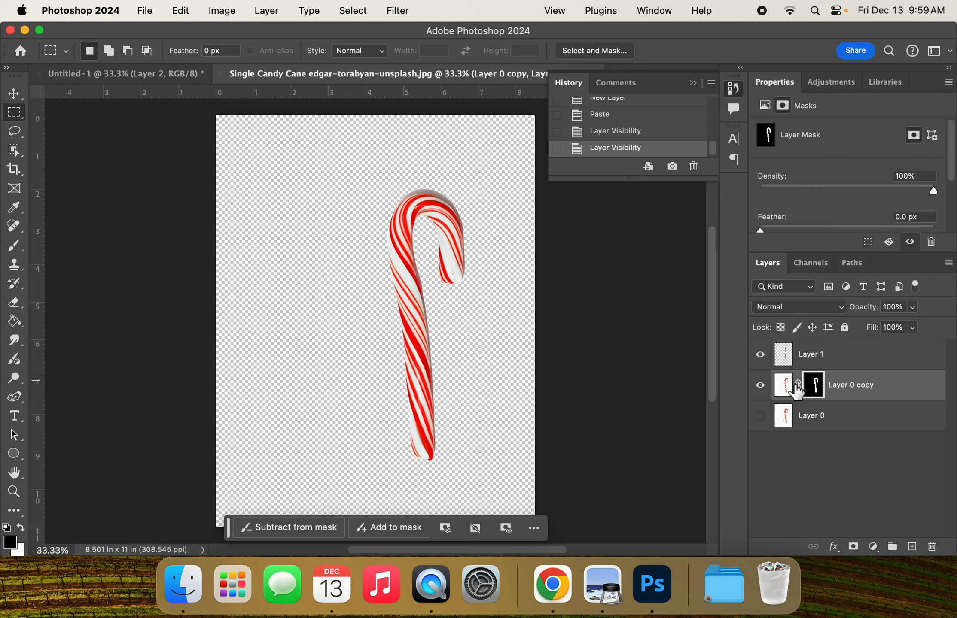
pyautogui.click(789, 391)
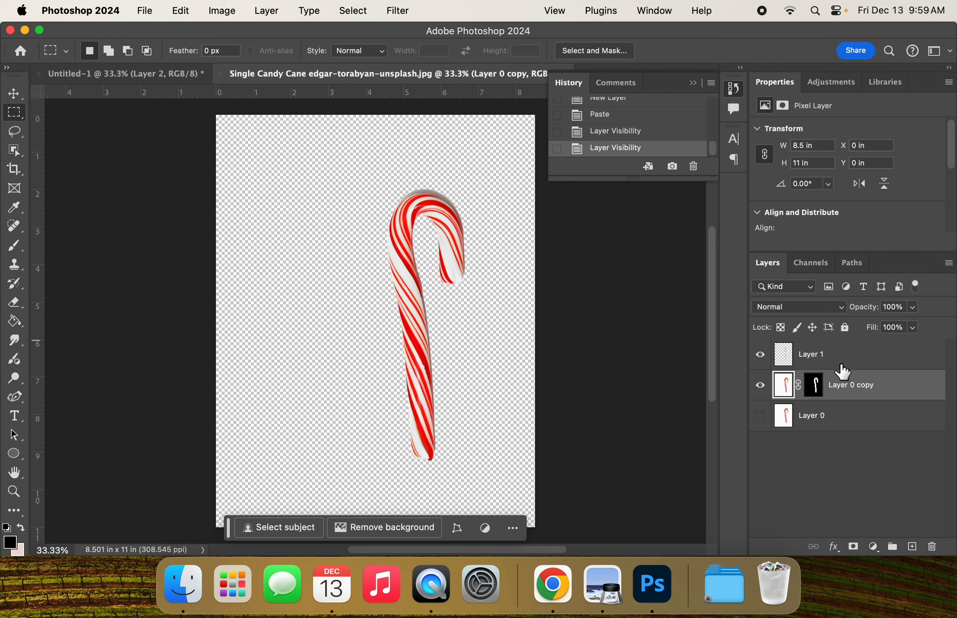
# Step: Stretch the Layer 1 strip leftward with Free Transform into a band about 6.42 by 7.07 in, and move Layer 0 copy above it
pyautogui.click(822, 360)
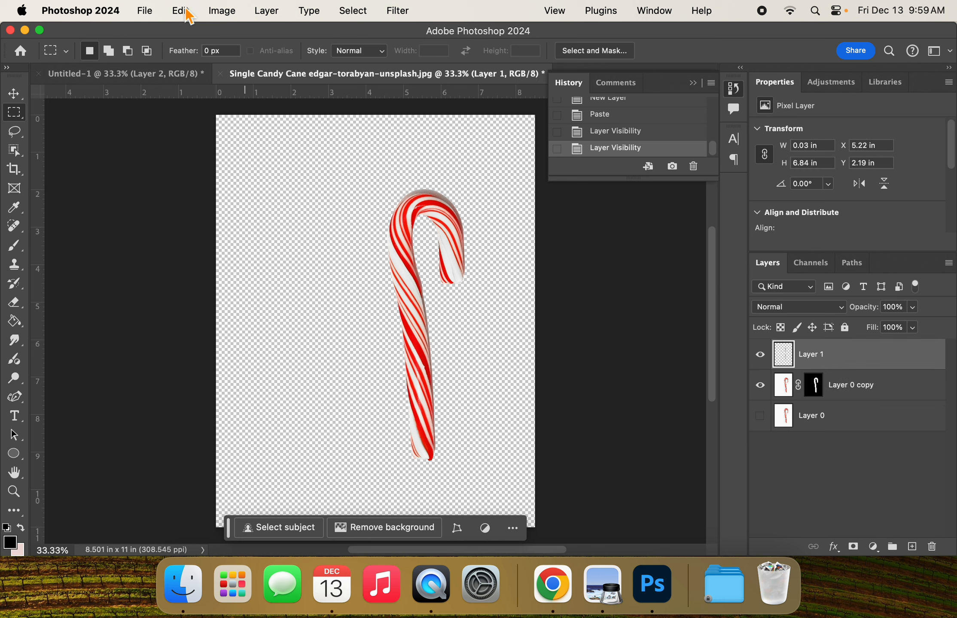
pyautogui.press('super+t')
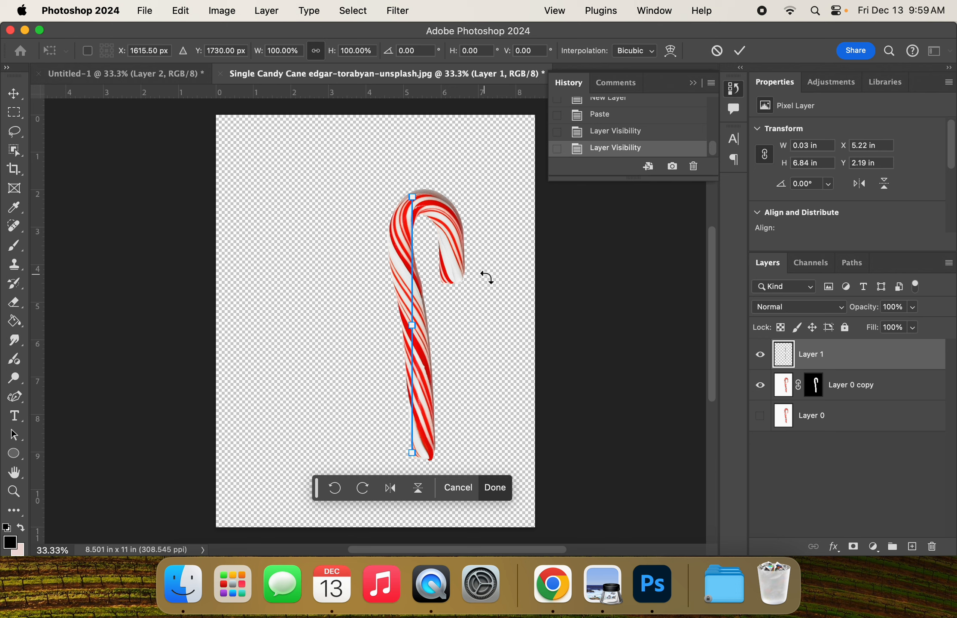
pyautogui.moveTo(413, 328); pyautogui.dragTo(184, 407)
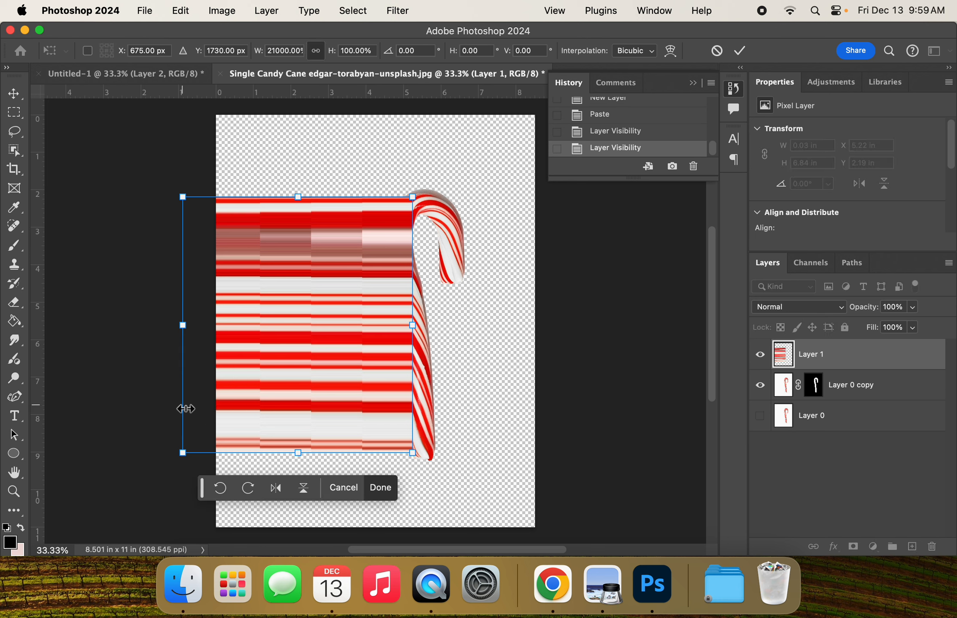
pyautogui.moveTo(413, 199); pyautogui.dragTo(423, 195)
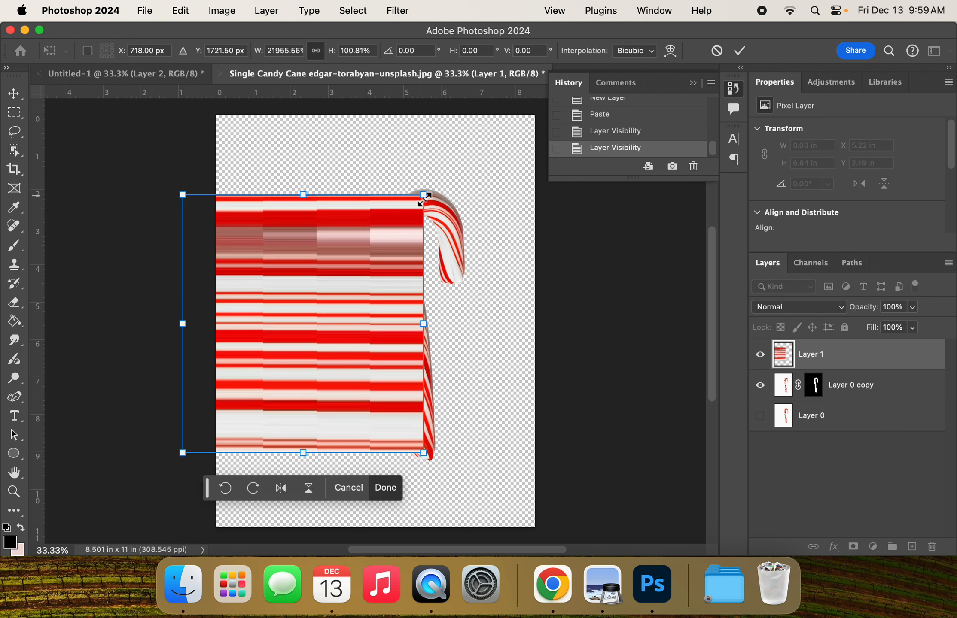
pyautogui.moveTo(423, 453); pyautogui.dragTo(425, 459)
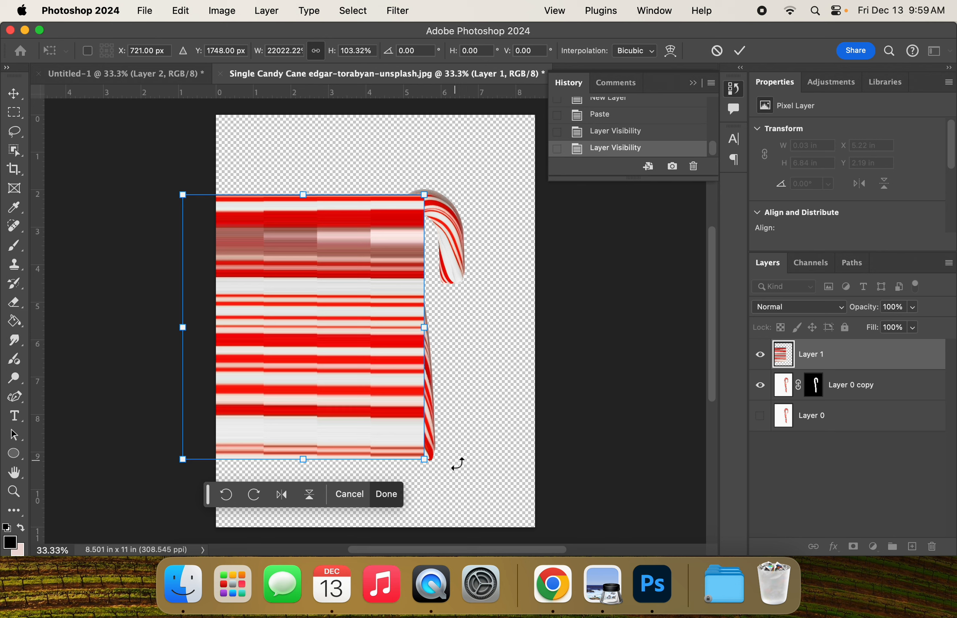
pyautogui.click(742, 51)
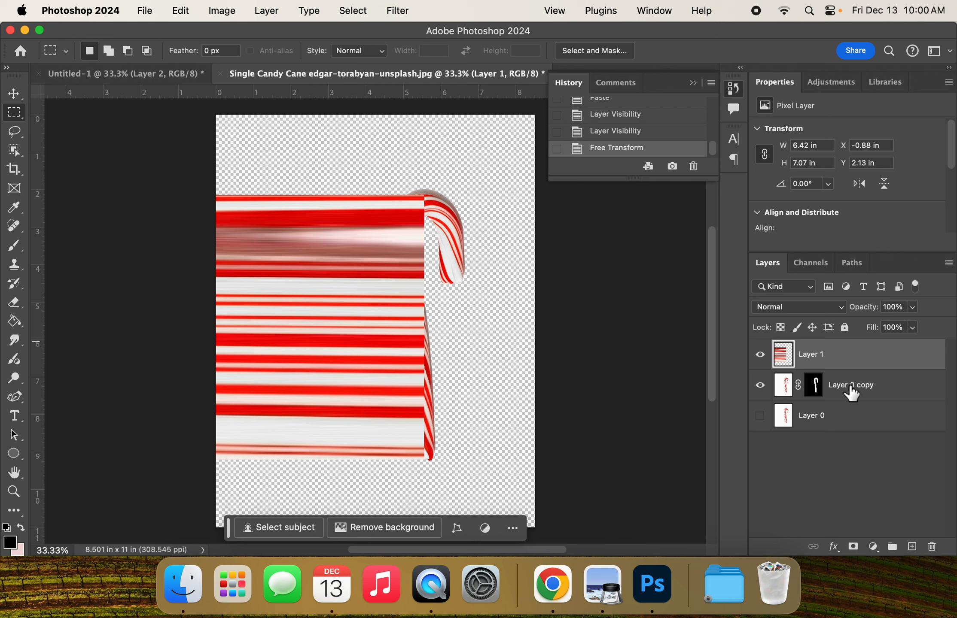
pyautogui.moveTo(851, 388); pyautogui.dragTo(845, 346)
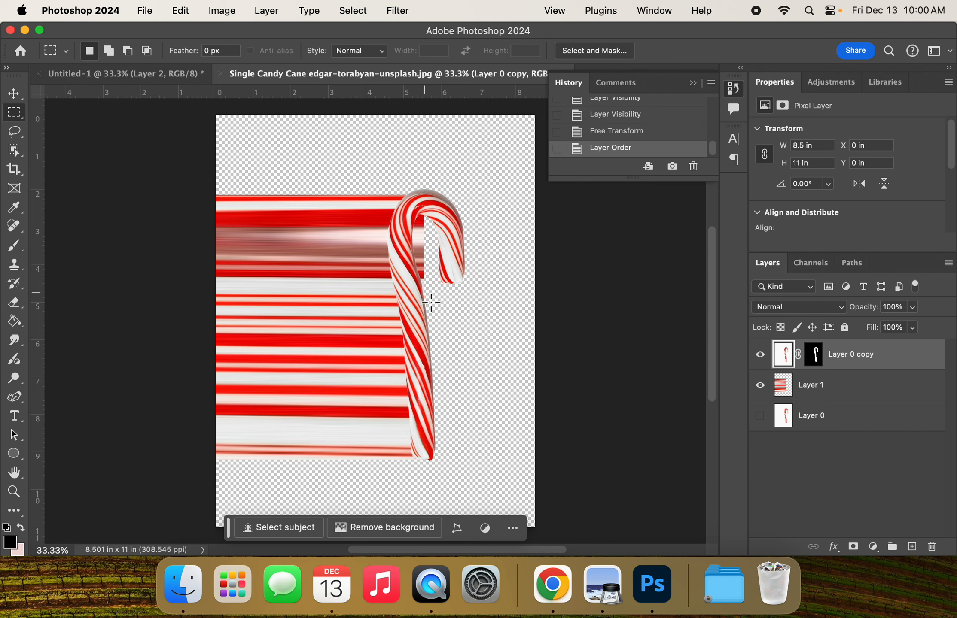
# Step: Add a layer mask to Layer 1 and brush it black along the cane's right side to hide the stripes showing past the cane
pyautogui.click(824, 388)
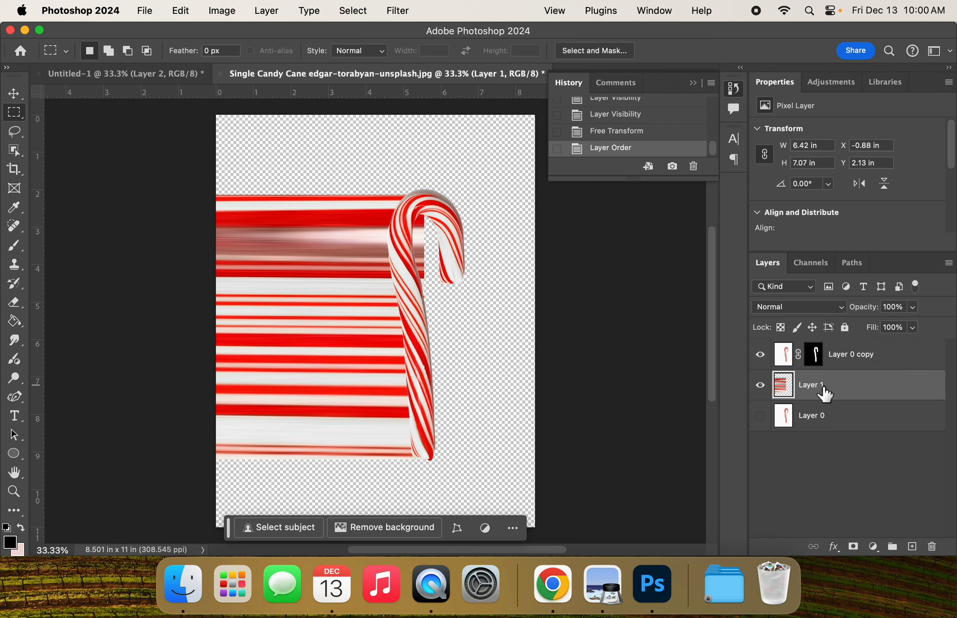
pyautogui.click(860, 551)
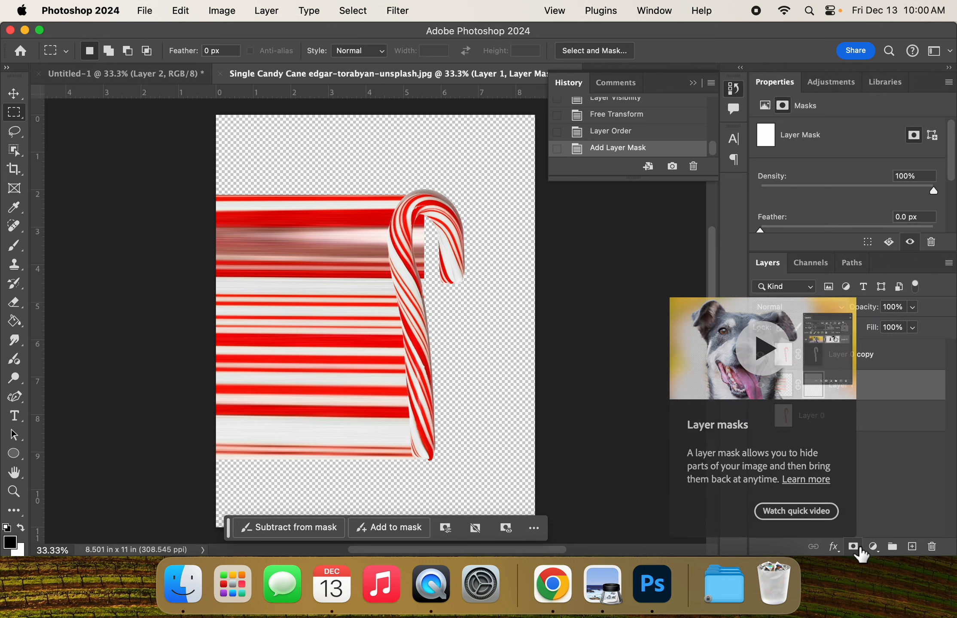
pyautogui.click(17, 248)
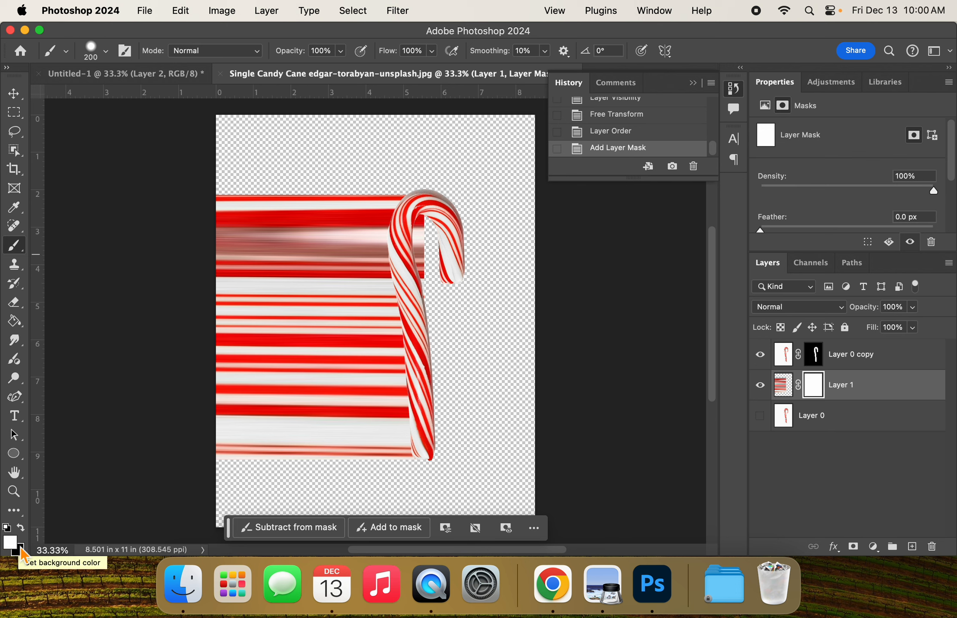
pyautogui.press('x')
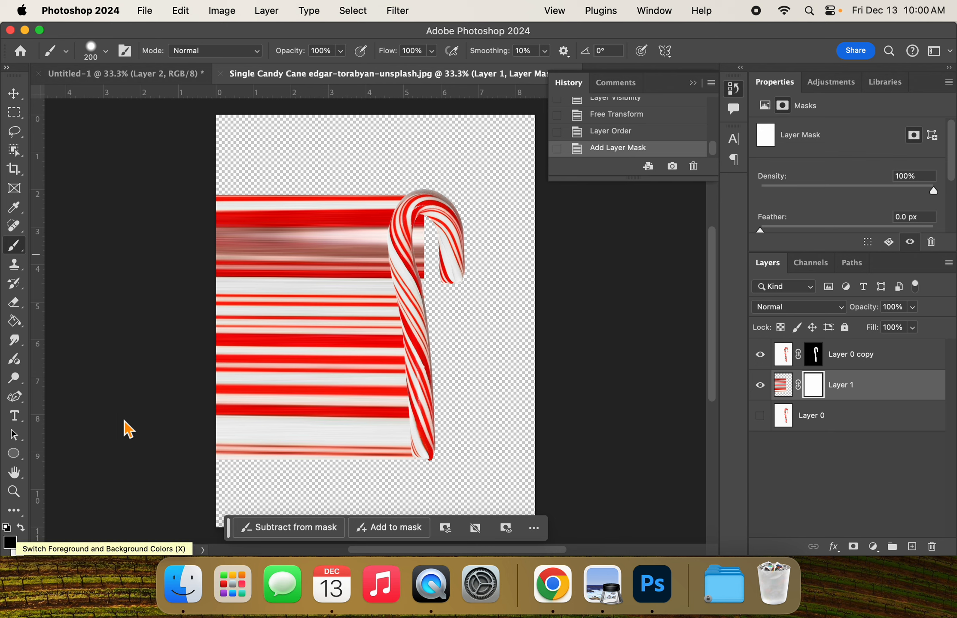
pyautogui.moveTo(431, 225)
pyautogui.mouseDown()
pyautogui.moveTo(430, 300)
pyautogui.moveTo(423, 268)
pyautogui.moveTo(431, 208)
pyautogui.moveTo(439, 220)
pyautogui.moveTo(419, 268)
pyautogui.moveTo(421, 309)
pyautogui.moveTo(442, 449)
pyautogui.mouseUp()
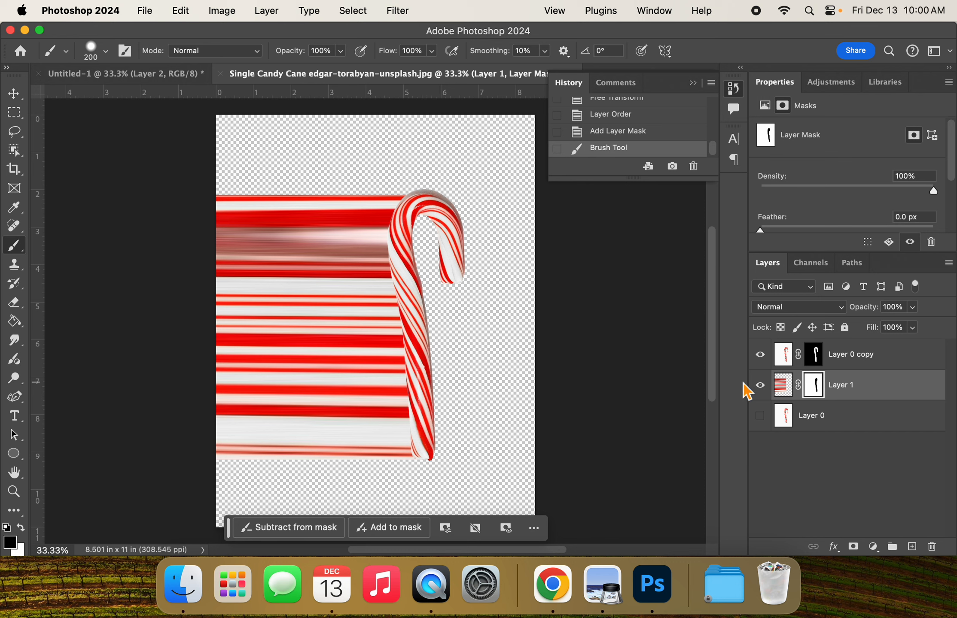
pyautogui.click(759, 385)
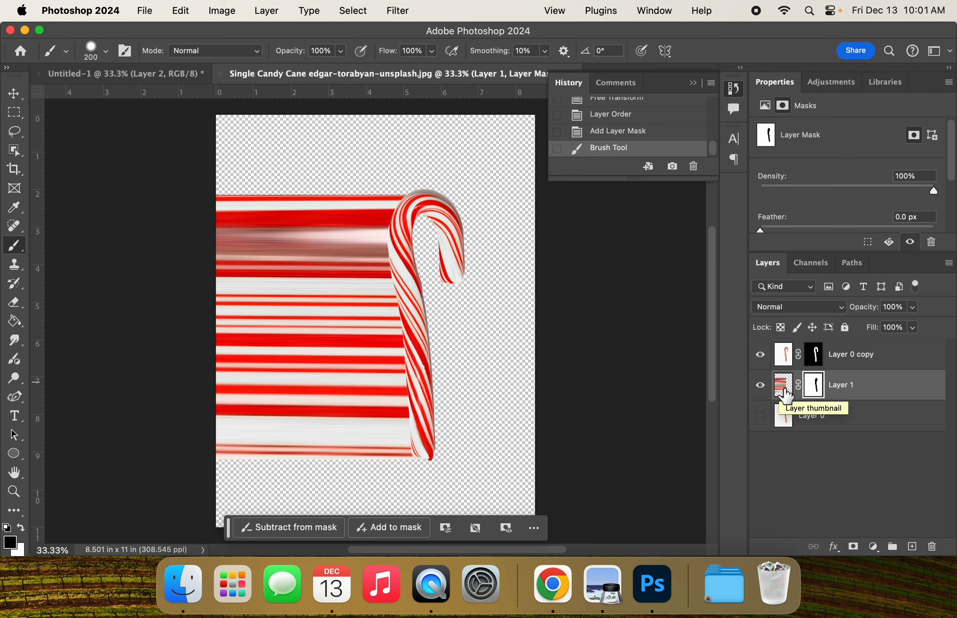
# Step: Start a Warp on Layer 1's image, raising its upper-left and upper-right corners and bending the top edge into a wave dipping near the cane
pyautogui.click(784, 393)
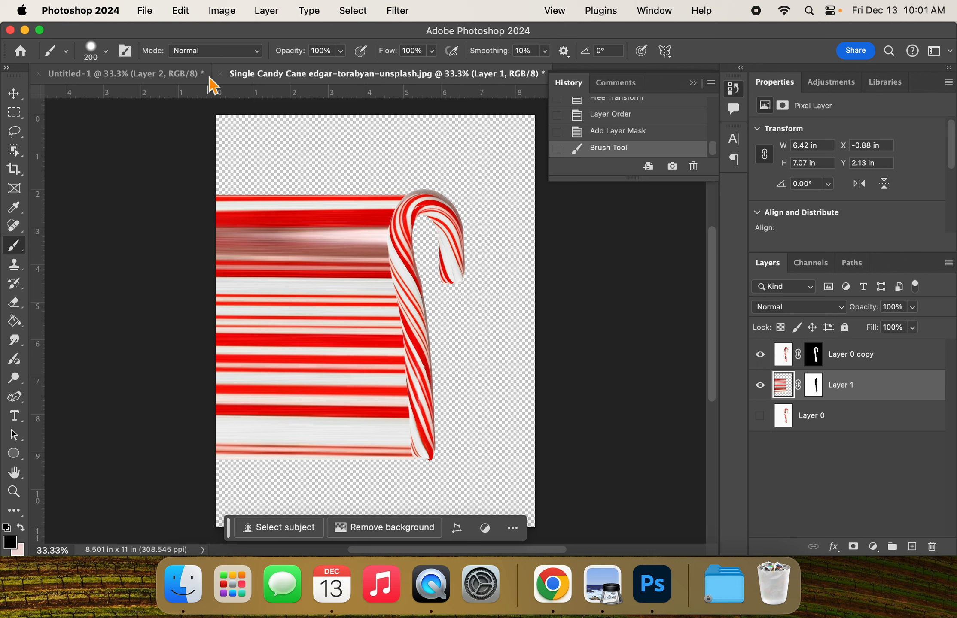
pyautogui.click(180, 11)
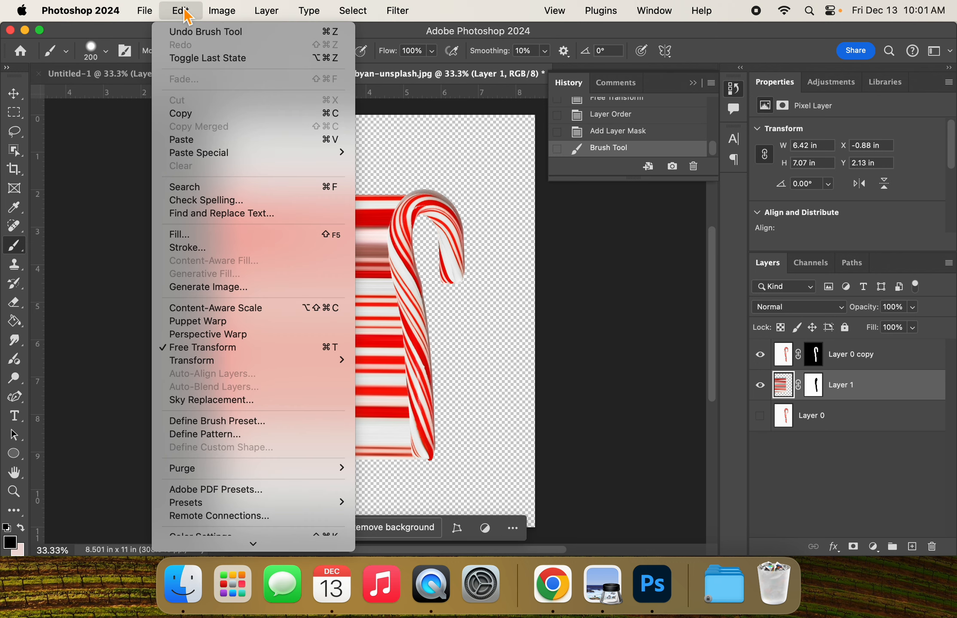
pyautogui.moveTo(209, 368)
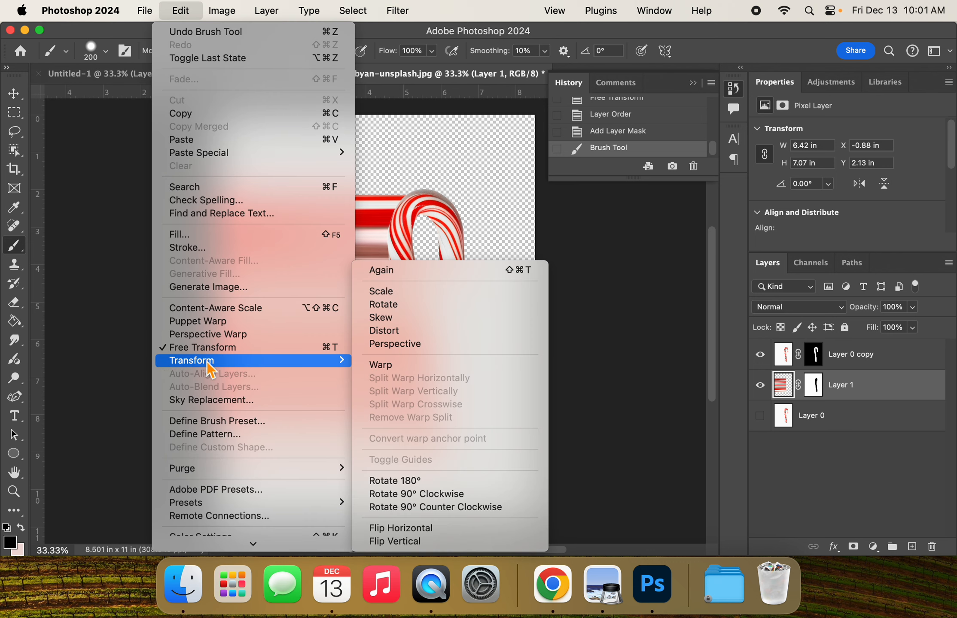
pyautogui.click(381, 366)
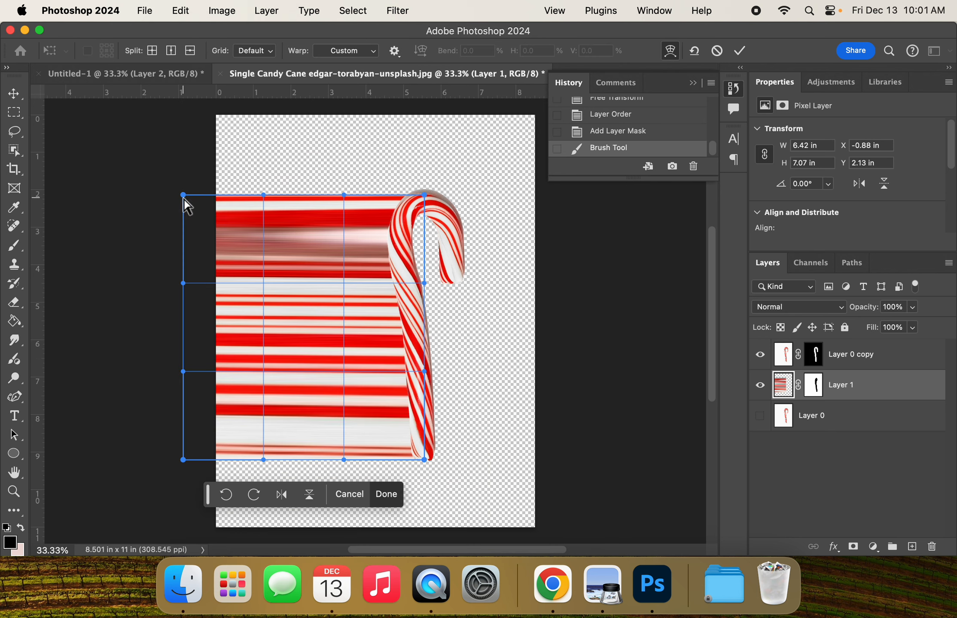
pyautogui.moveTo(184, 198); pyautogui.dragTo(208, 105)
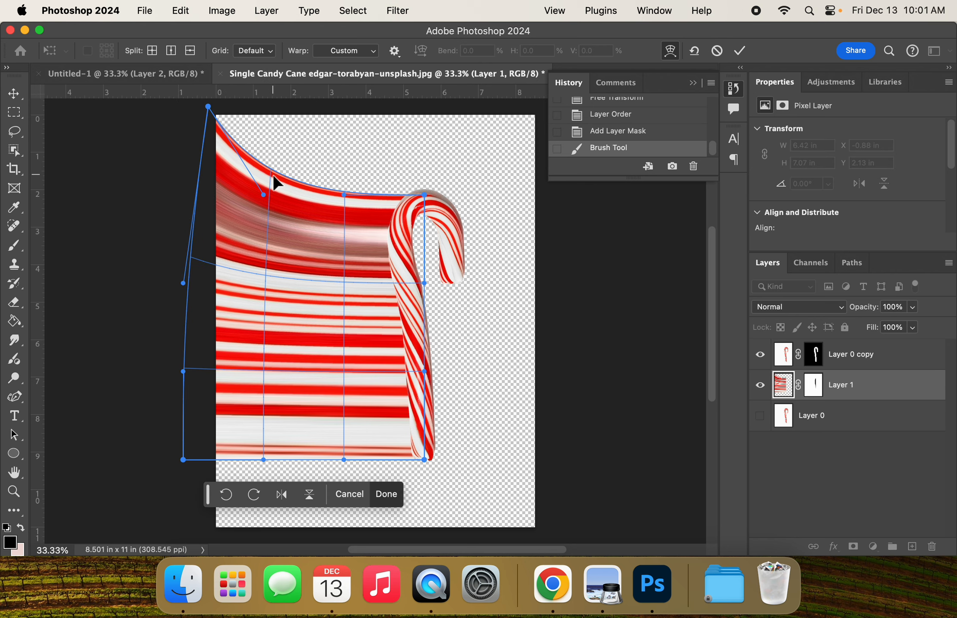
pyautogui.moveTo(271, 172); pyautogui.dragTo(262, 90)
pyautogui.moveTo(345, 254); pyautogui.dragTo(360, 393)
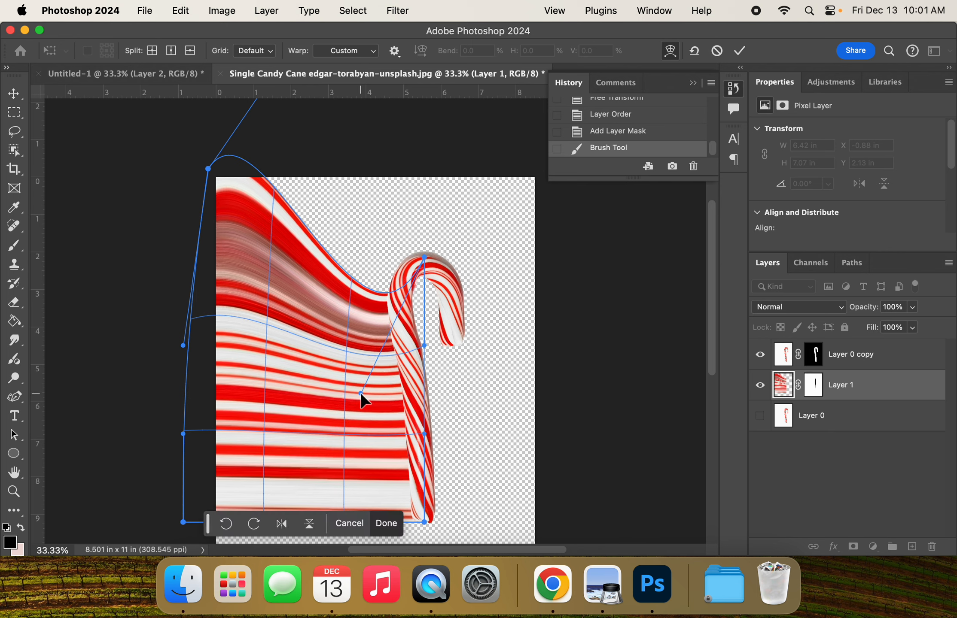
pyautogui.moveTo(425, 257); pyautogui.dragTo(442, 214)
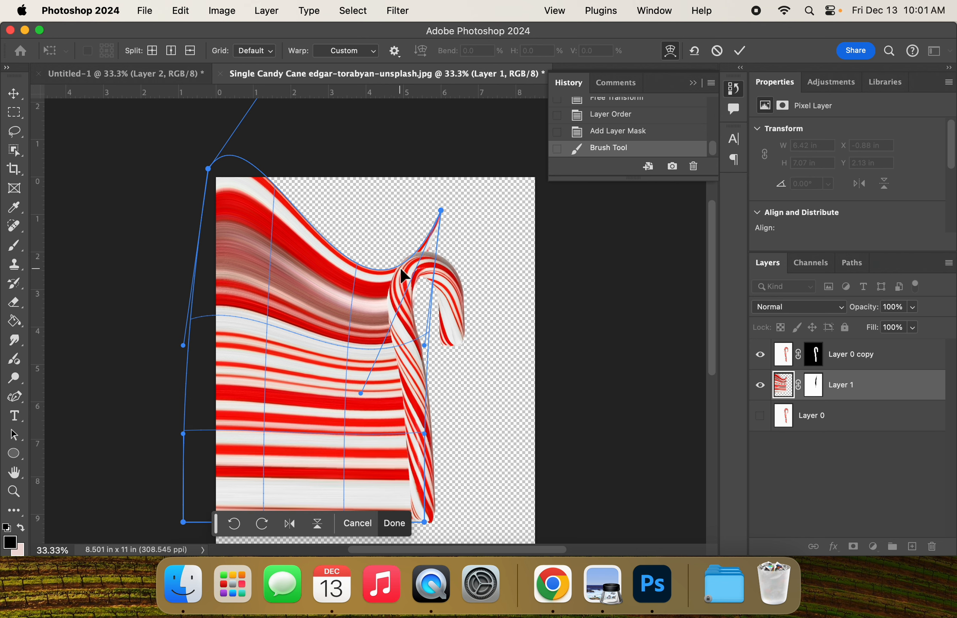
# Step: Arch the warp's bottom edge upward, extend its lower-right corner below the cane's tip, and shift its lower-left corner slightly inward
pyautogui.scroll(-2, 399, 266)
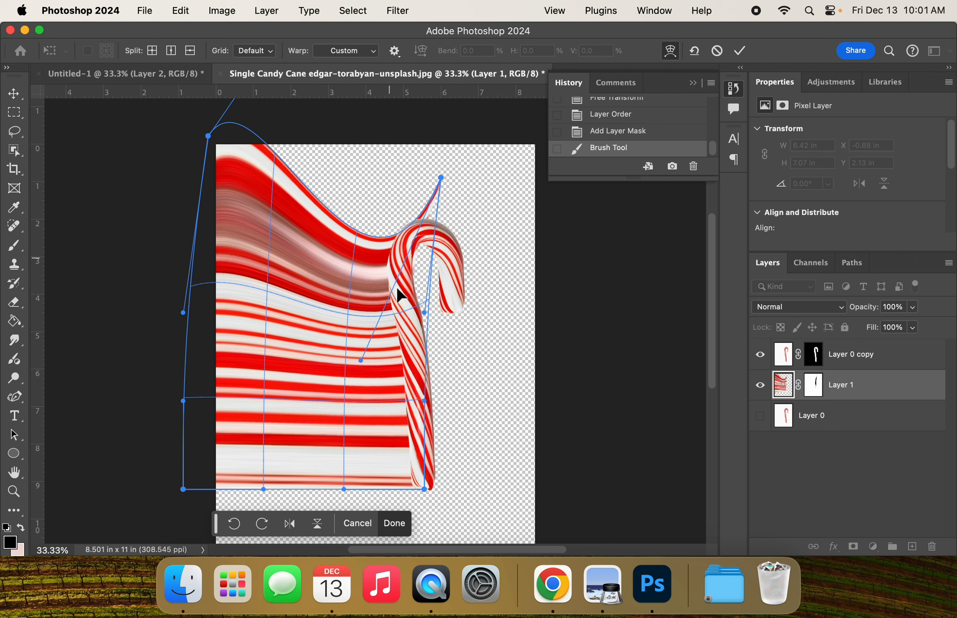
pyautogui.moveTo(345, 488); pyautogui.dragTo(340, 389)
pyautogui.moveTo(425, 489); pyautogui.dragTo(436, 514)
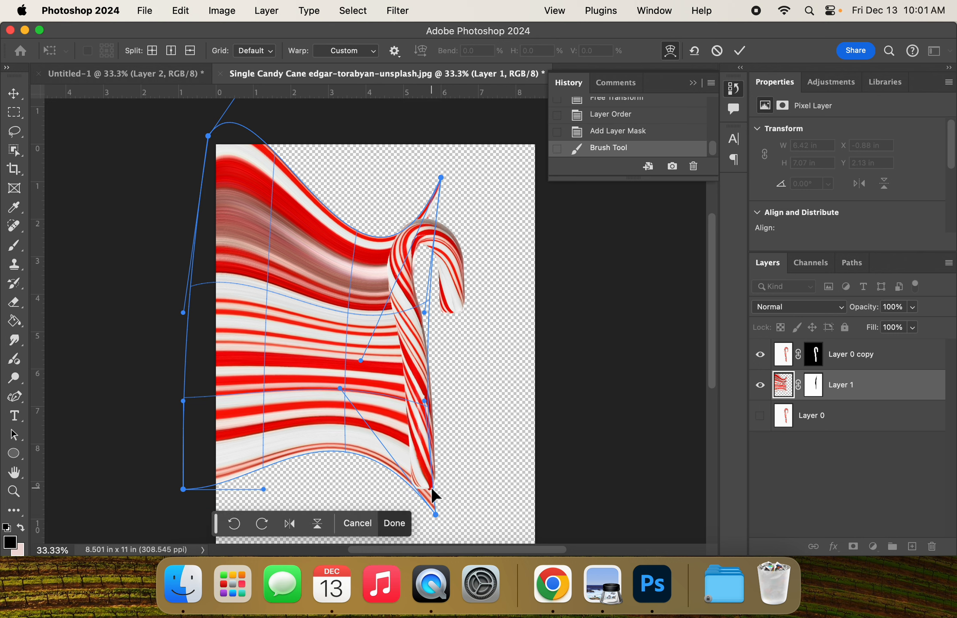
pyautogui.moveTo(184, 490)
pyautogui.mouseDown()
pyautogui.moveTo(206, 454)
pyautogui.moveTo(195, 489)
pyautogui.mouseUp()
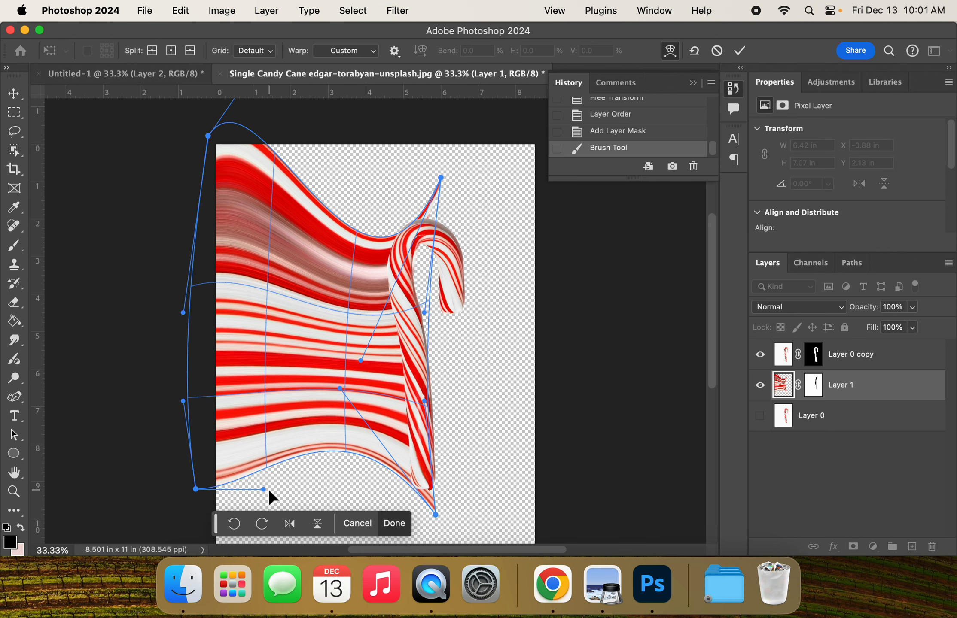
pyautogui.moveTo(269, 492); pyautogui.dragTo(198, 470)
# Step: Try to bend the lower stripes further by pulling the warp's bottom and right-side handles and extending its lower-left corner downward
pyautogui.moveTo(425, 401); pyautogui.dragTo(250, 571)
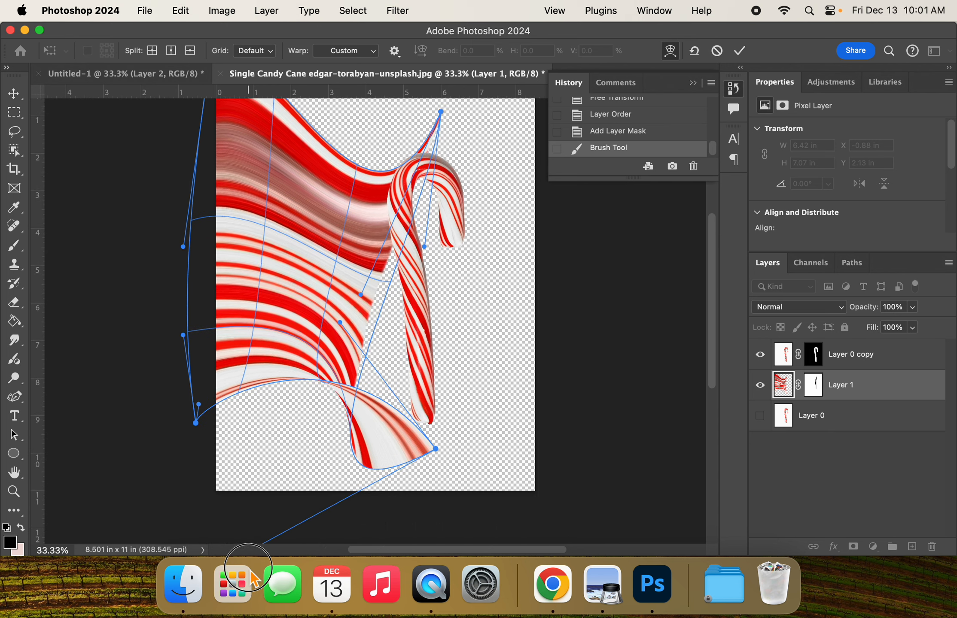
pyautogui.moveTo(354, 356); pyautogui.dragTo(386, 353)
pyautogui.moveTo(339, 315); pyautogui.dragTo(482, 333)
pyautogui.moveTo(399, 340)
pyautogui.mouseDown()
pyautogui.moveTo(271, 371)
pyautogui.moveTo(397, 326)
pyautogui.moveTo(500, 329)
pyautogui.moveTo(367, 320)
pyautogui.moveTo(412, 311)
pyautogui.mouseUp()
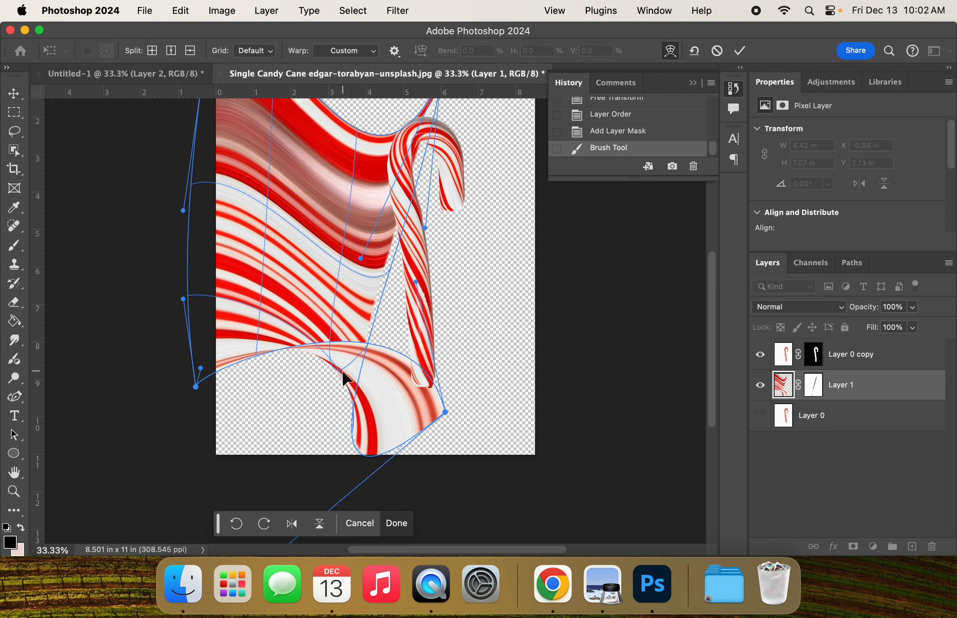
pyautogui.moveTo(196, 386); pyautogui.dragTo(178, 442)
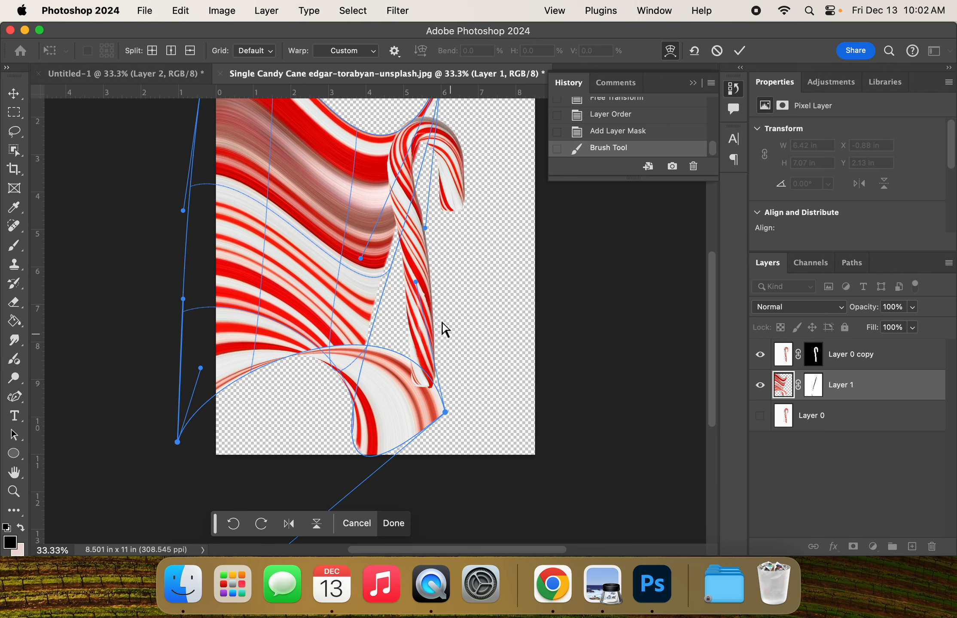
pyautogui.moveTo(416, 282); pyautogui.dragTo(370, 550)
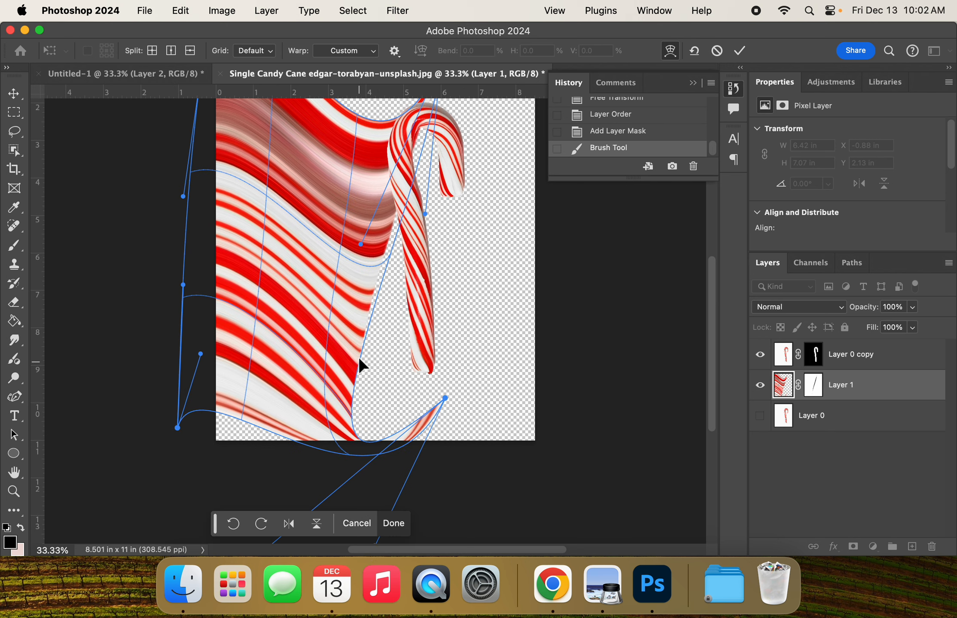
pyautogui.moveTo(358, 357); pyautogui.dragTo(436, 285)
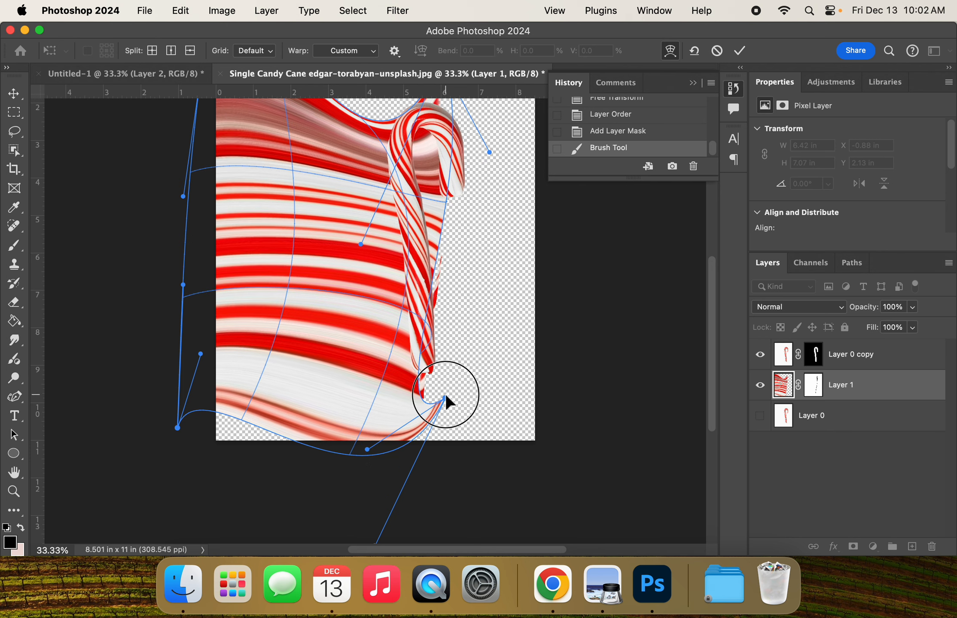
pyautogui.moveTo(445, 397); pyautogui.dragTo(433, 350)
# Step: Undo the latest warp adjustments back to the arched bottom edge and commit the warp
pyautogui.press('super+z')
pyautogui.press('super+z')
pyautogui.press('super+z')
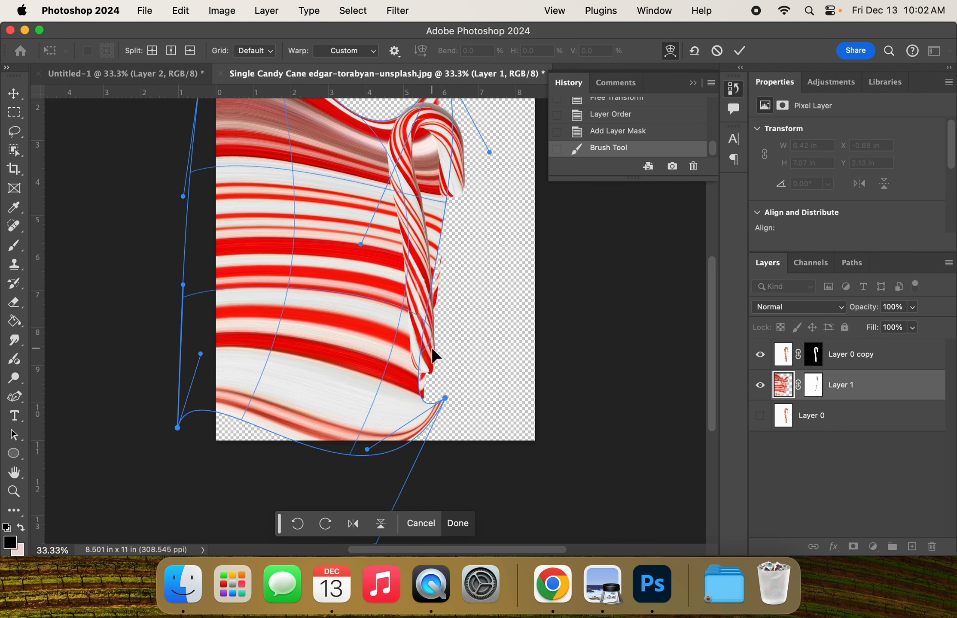
pyautogui.press('super+z')
pyautogui.press('super+z')
pyautogui.press('super+z')
pyautogui.press('super+z')
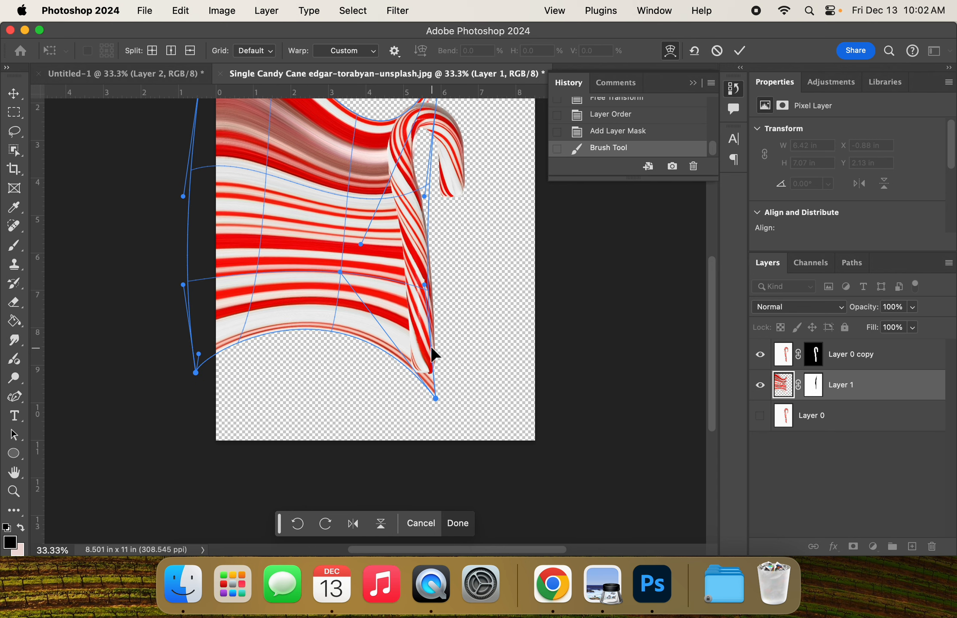
pyautogui.scroll(5, 455, 354)
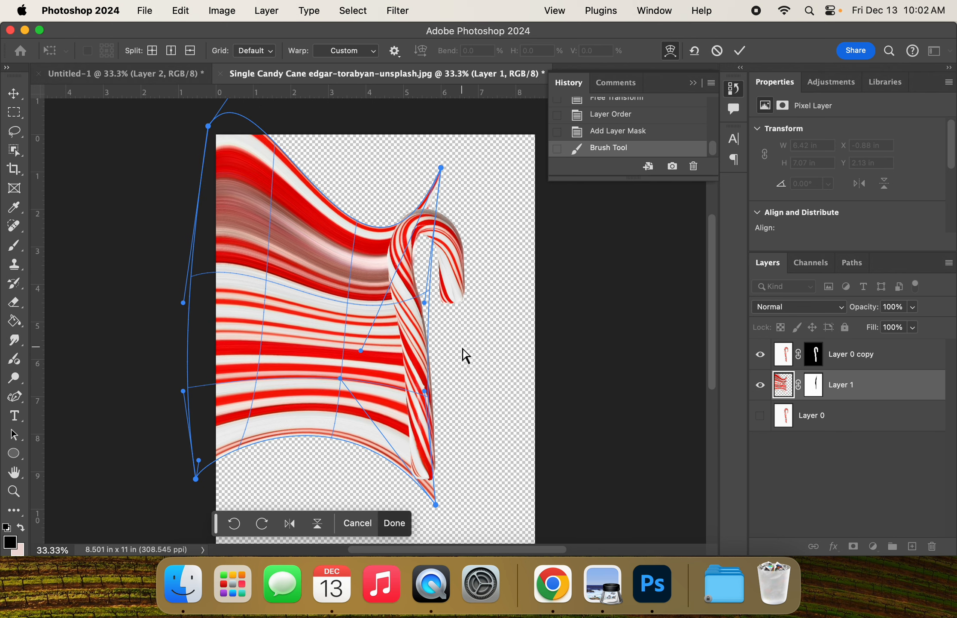
pyautogui.click(740, 50)
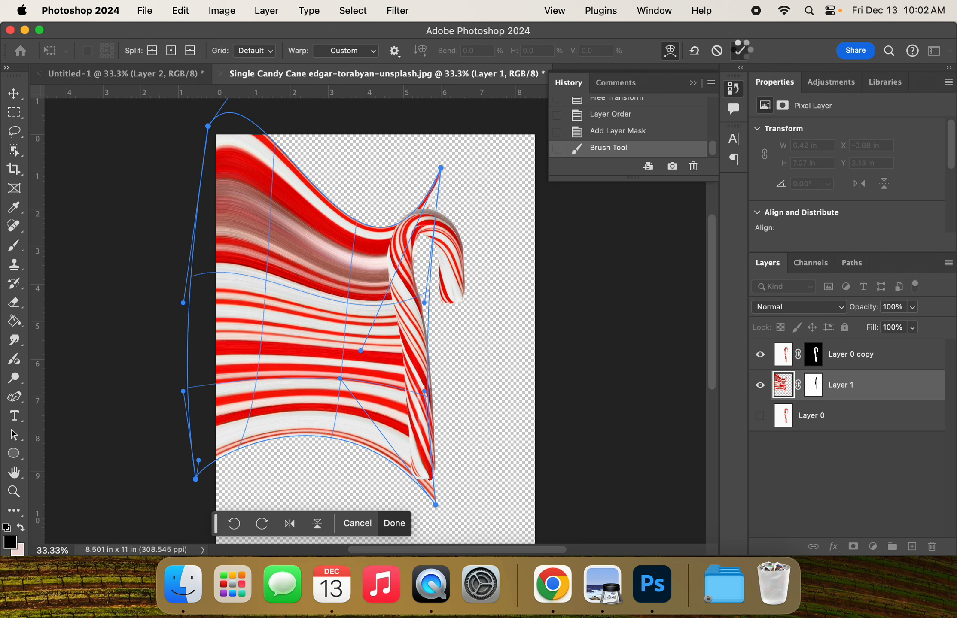
# Step: Paint black on Layer 1's mask to hide the stripe remnants above the hook, beside the cane and below its tip
pyautogui.click(814, 385)
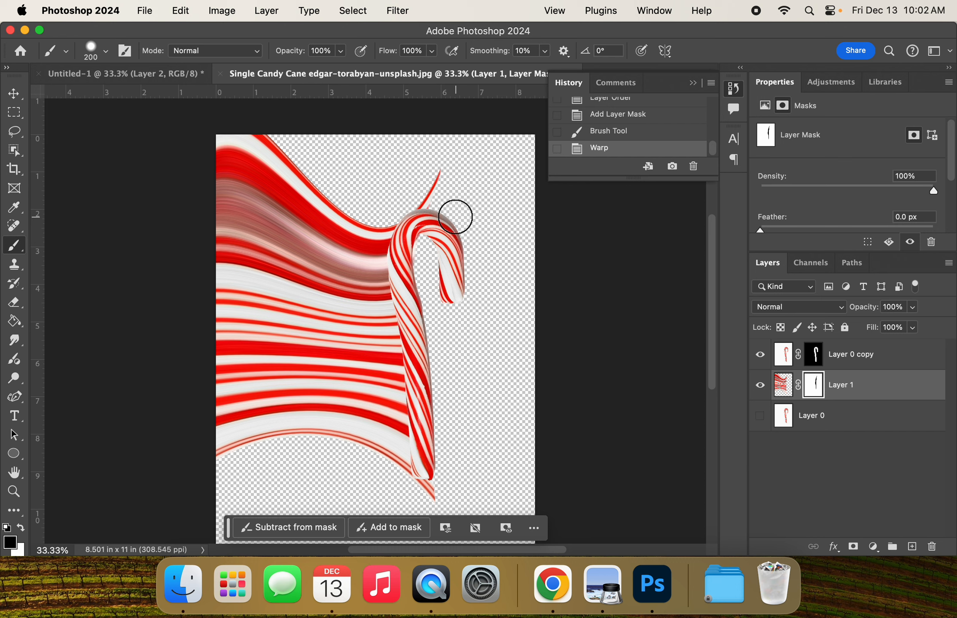
pyautogui.moveTo(441, 181)
pyautogui.mouseDown()
pyautogui.moveTo(421, 213)
pyautogui.moveTo(438, 215)
pyautogui.moveTo(444, 370)
pyautogui.mouseUp()
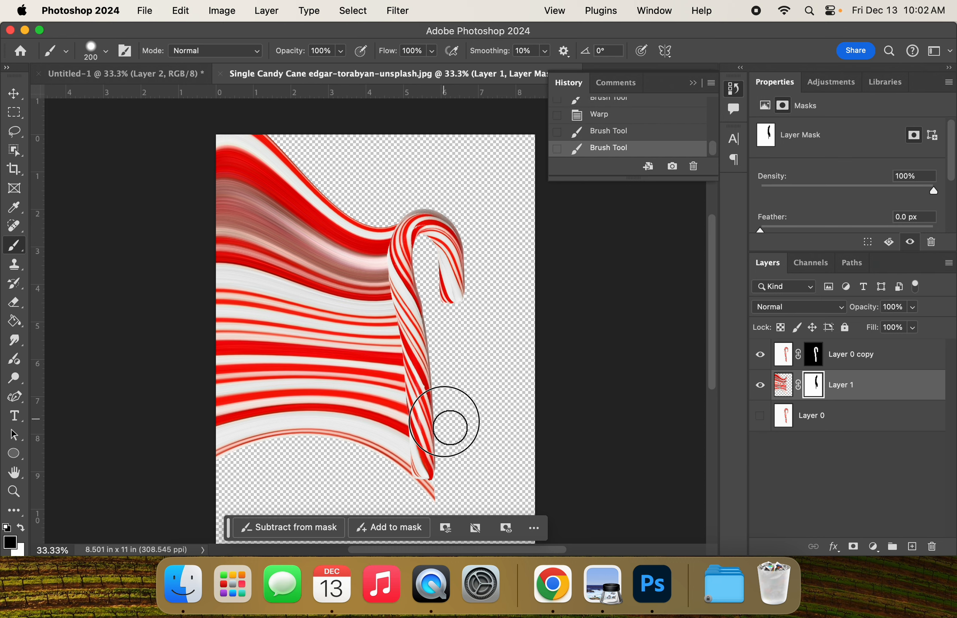
pyautogui.moveTo(441, 479)
pyautogui.mouseDown()
pyautogui.moveTo(444, 499)
pyautogui.moveTo(435, 502)
pyautogui.moveTo(438, 489)
pyautogui.moveTo(420, 499)
pyautogui.moveTo(461, 474)
pyautogui.mouseUp()
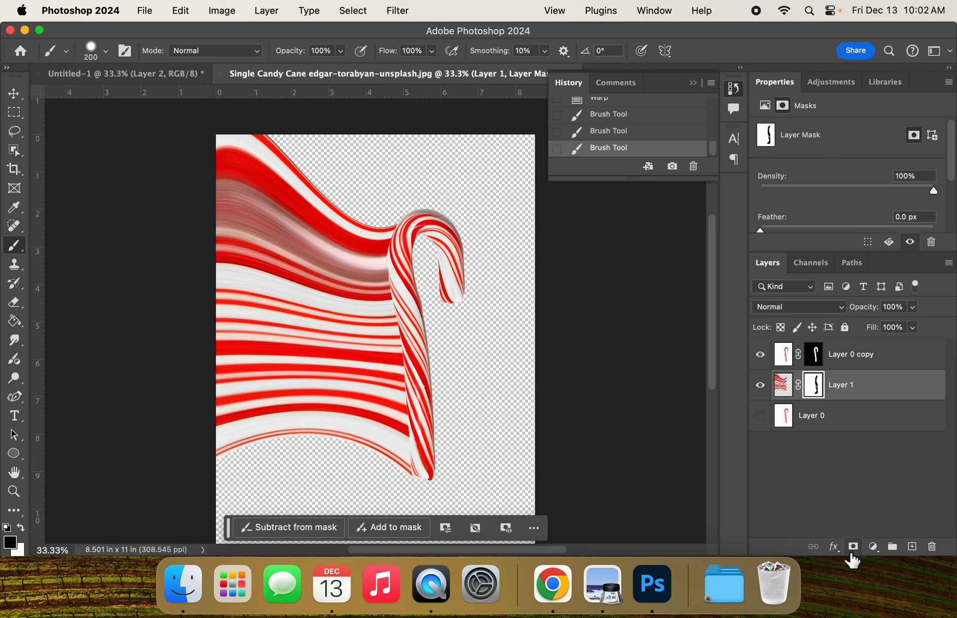
# Step: Add a drop shadow to Layer 0 copy at -178° with 40% opacity, 75 px distance, 11% spread and 35 px size
pyautogui.click(783, 389)
pyautogui.click(788, 355)
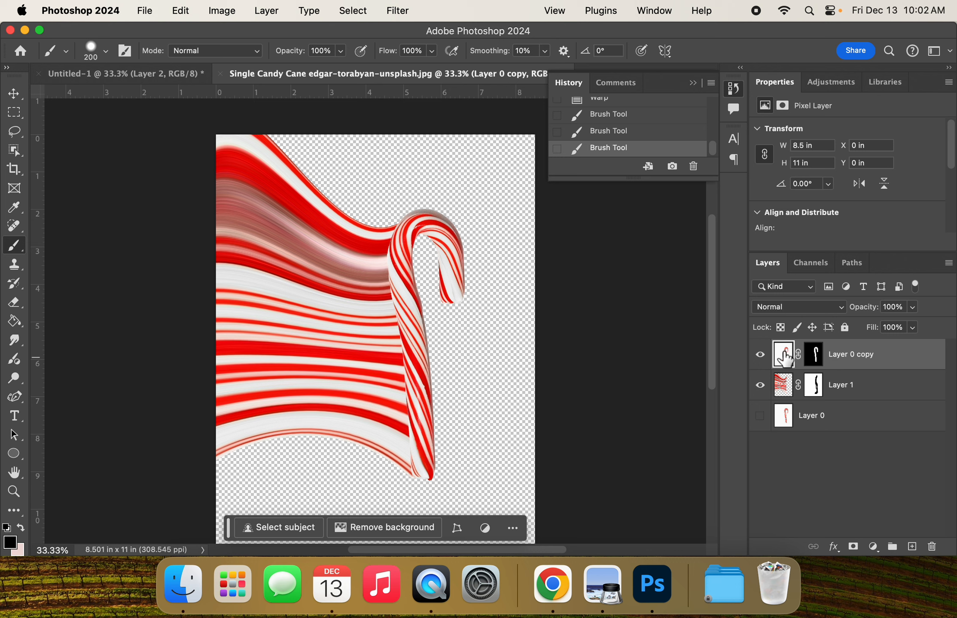
pyautogui.click(837, 551)
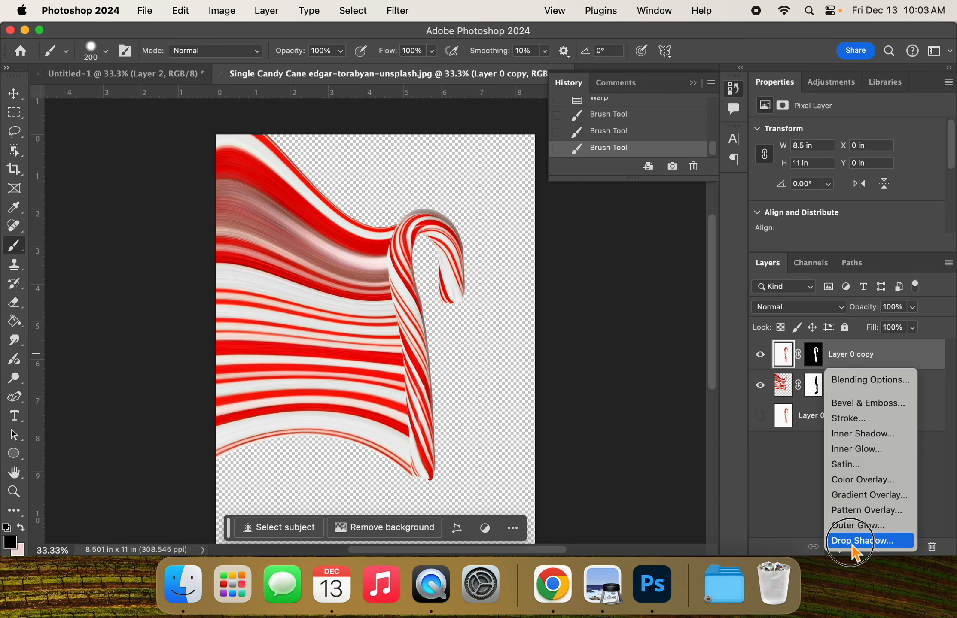
pyautogui.click(854, 541)
pyautogui.moveTo(707, 195); pyautogui.dragTo(835, 164)
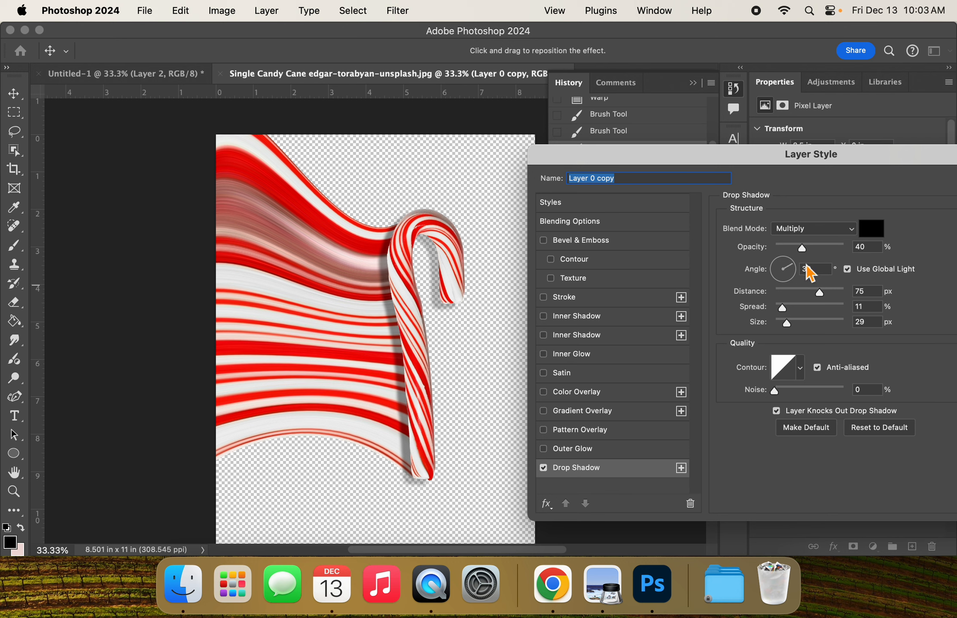
pyautogui.moveTo(789, 265); pyautogui.dragTo(768, 280)
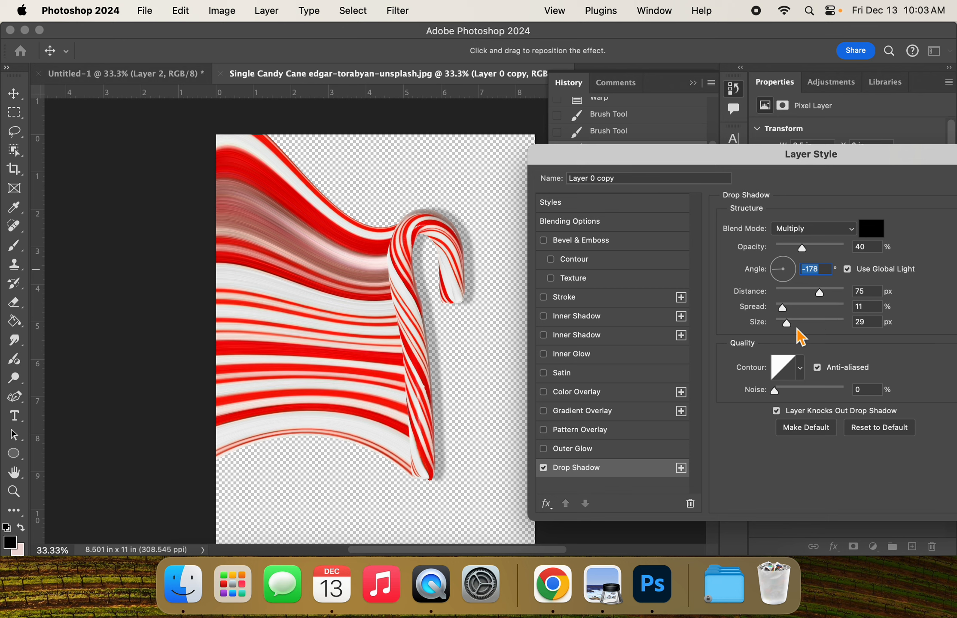
pyautogui.moveTo(791, 330)
pyautogui.mouseDown()
pyautogui.moveTo(848, 331)
pyautogui.moveTo(775, 332)
pyautogui.moveTo(848, 333)
pyautogui.moveTo(786, 329)
pyautogui.moveTo(833, 322)
pyautogui.moveTo(792, 322)
pyautogui.mouseUp()
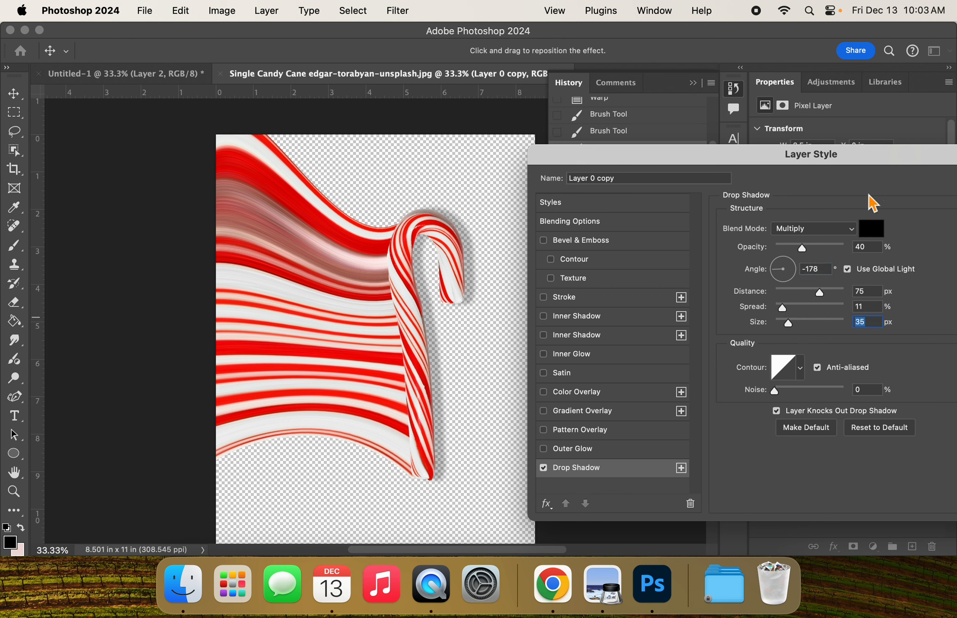
pyautogui.moveTo(820, 162); pyautogui.dragTo(659, 130)
pyautogui.click(897, 153)
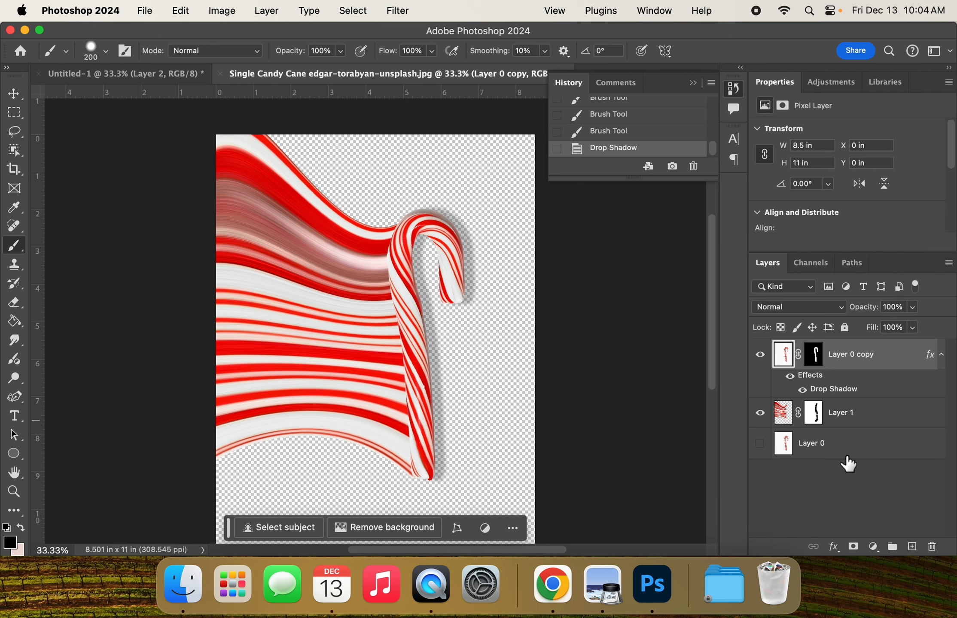
# Step: Add a blank layer between Layer 1 and the hidden Layer 0, and switch to the Paint Bucket tool
pyautogui.click(760, 444)
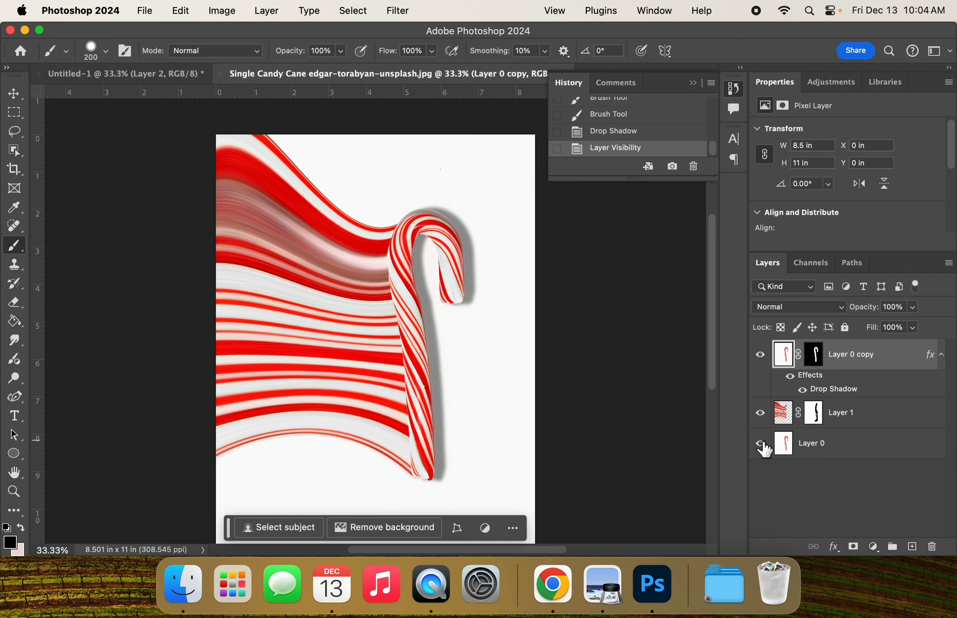
pyautogui.click(760, 444)
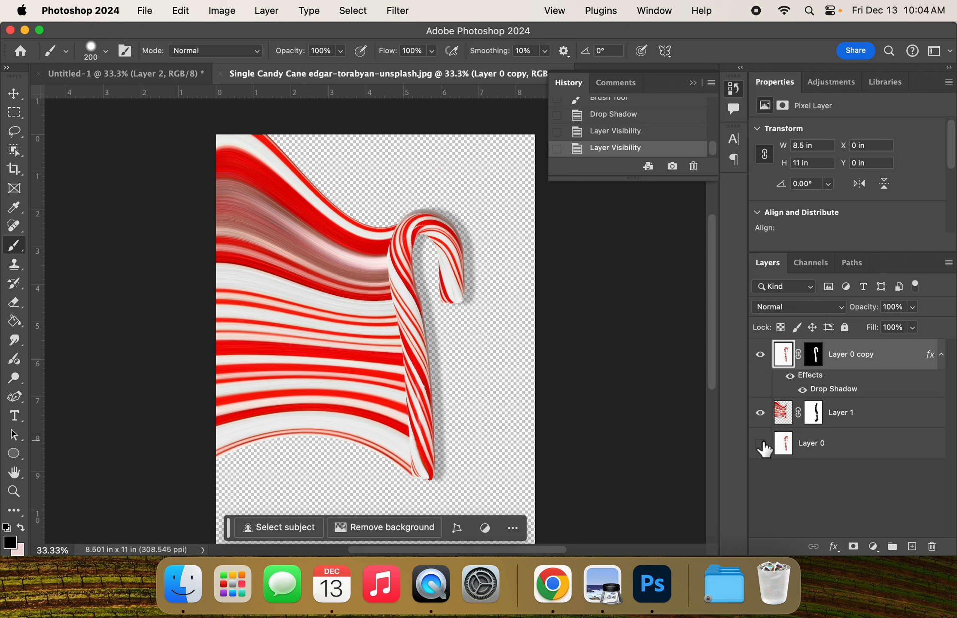
pyautogui.click(911, 546)
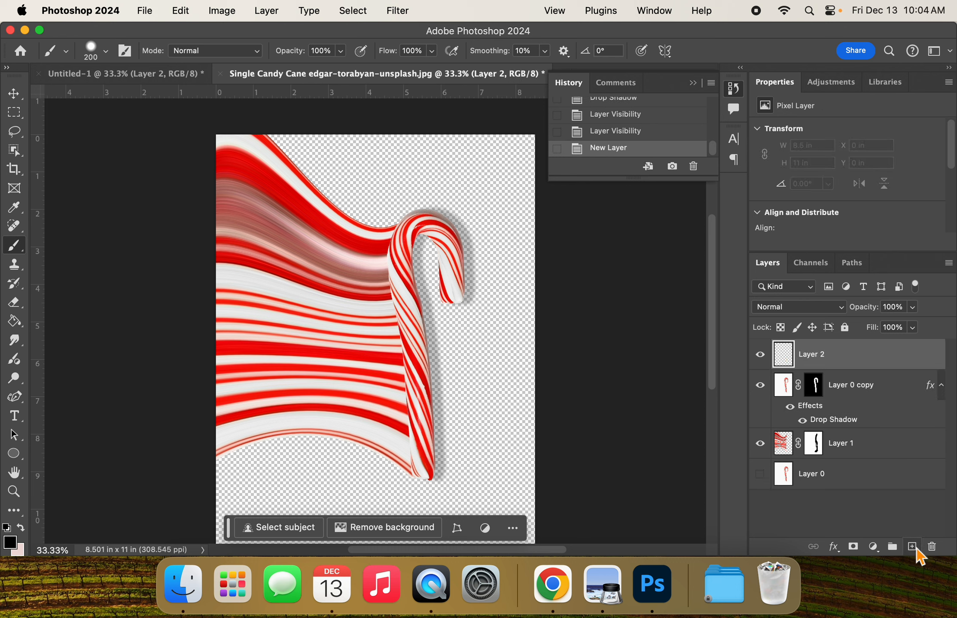
pyautogui.moveTo(837, 350); pyautogui.dragTo(833, 464)
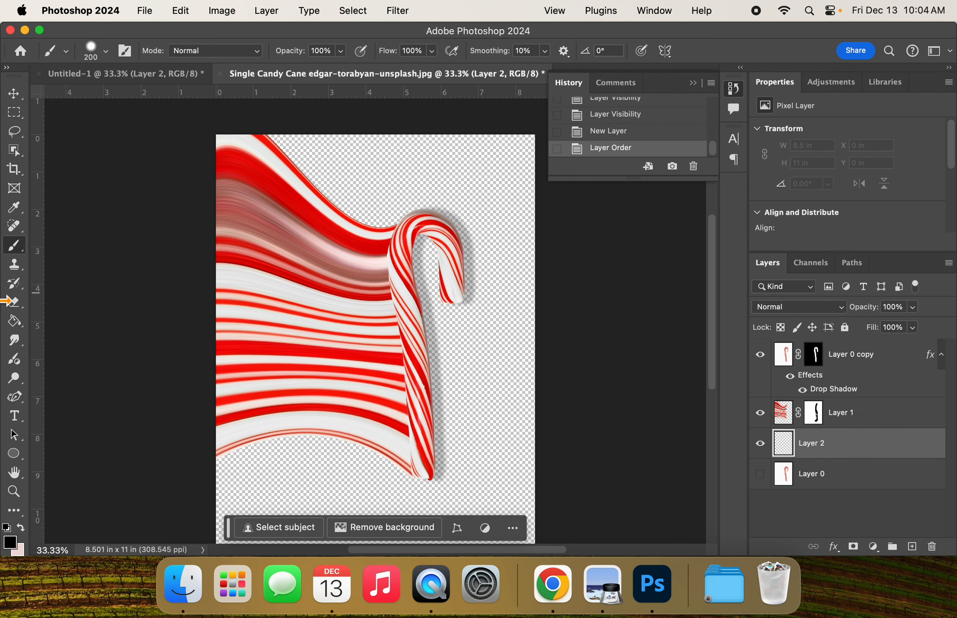
pyautogui.click(18, 325)
pyautogui.click(18, 325)
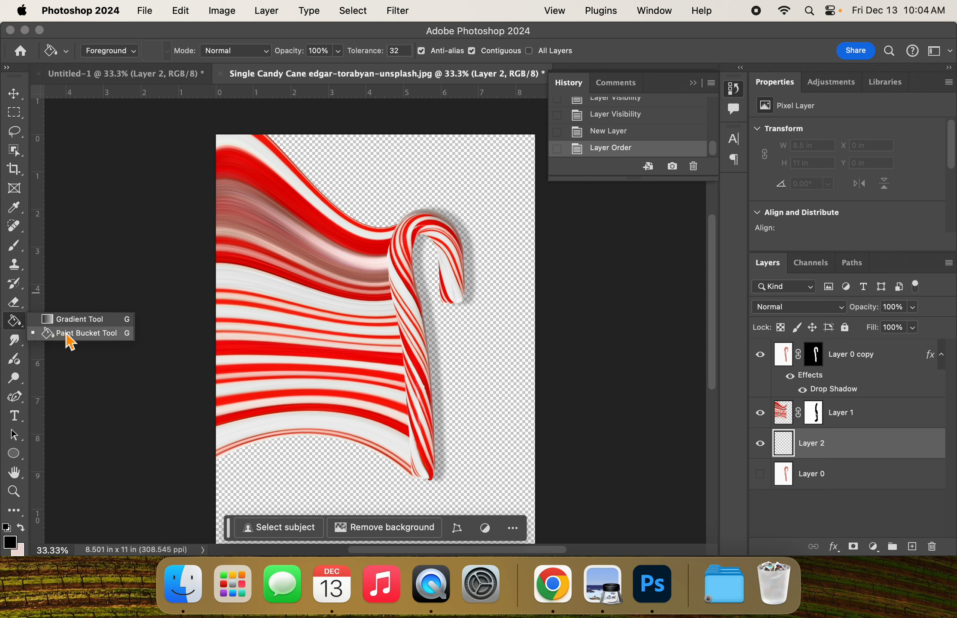
pyautogui.click(80, 342)
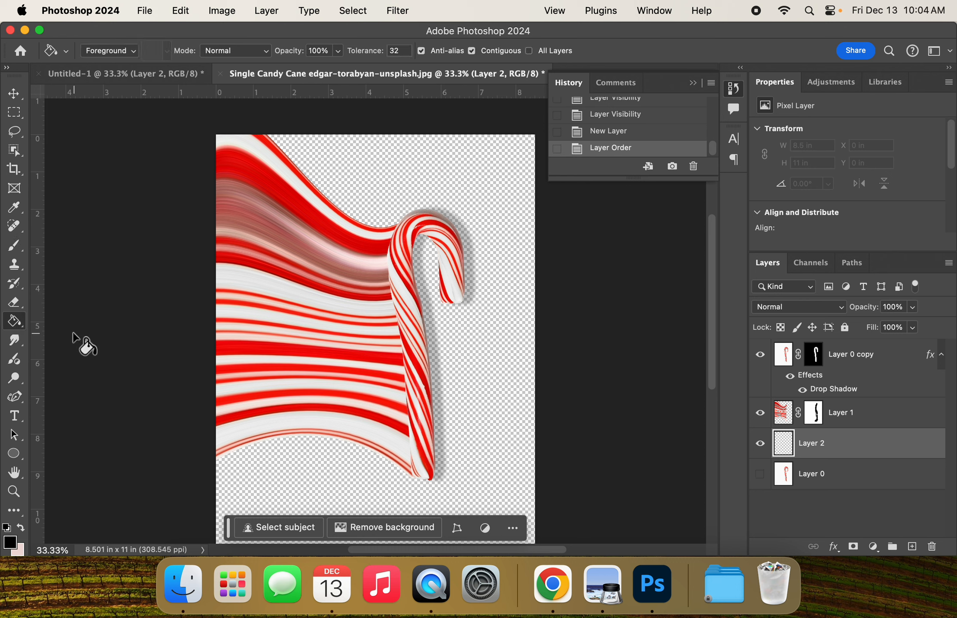
# Step: Sample pale pink #f5d1c5 from the stripes as the foreground color and fill the new background layer with it
pyautogui.click(11, 542)
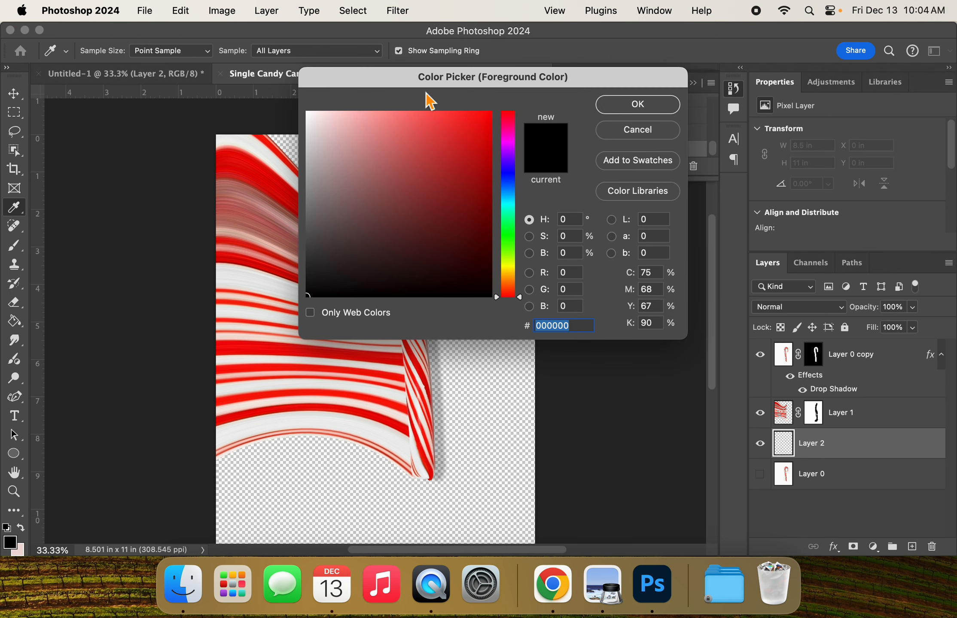
pyautogui.click(270, 252)
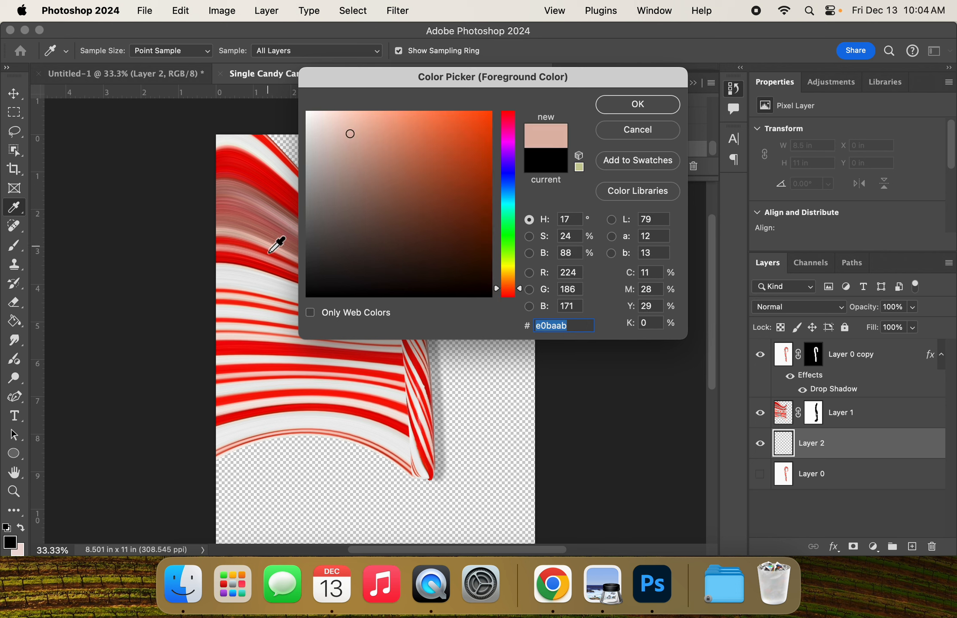
pyautogui.click(268, 246)
pyautogui.click(267, 254)
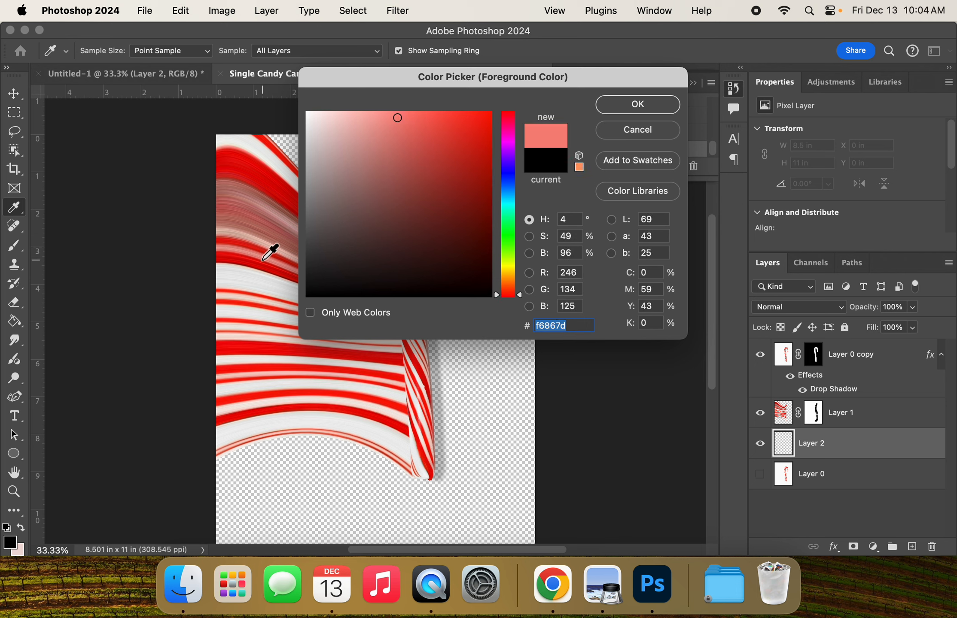
pyautogui.click(265, 256)
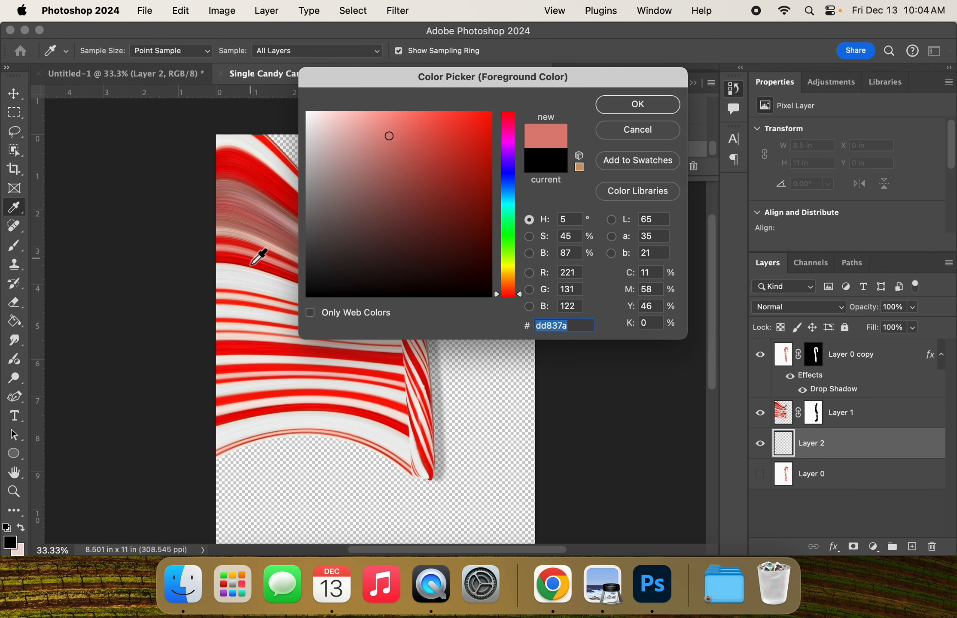
pyautogui.click(260, 300)
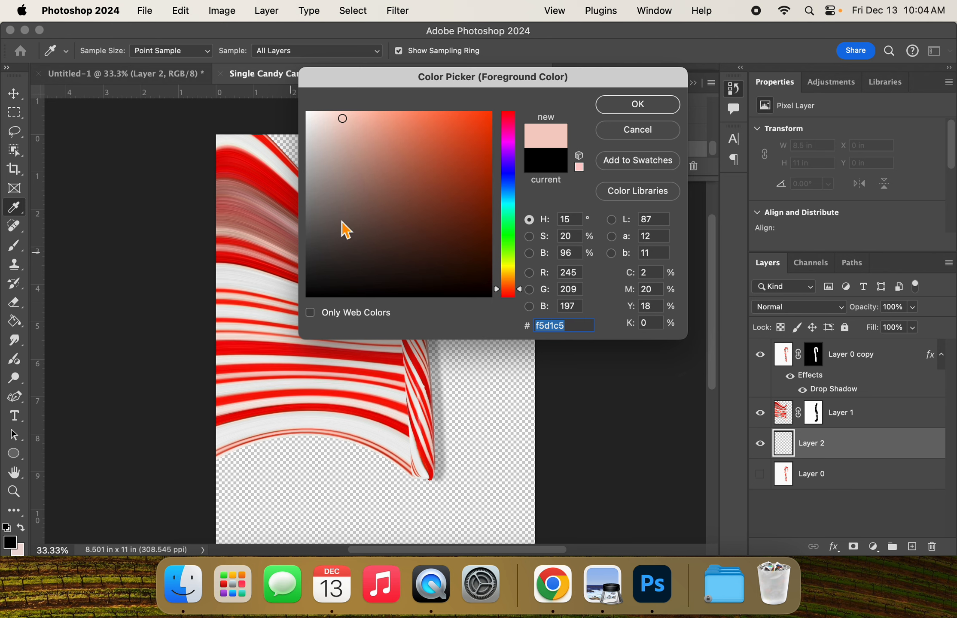
pyautogui.click(628, 112)
pyautogui.press('g')
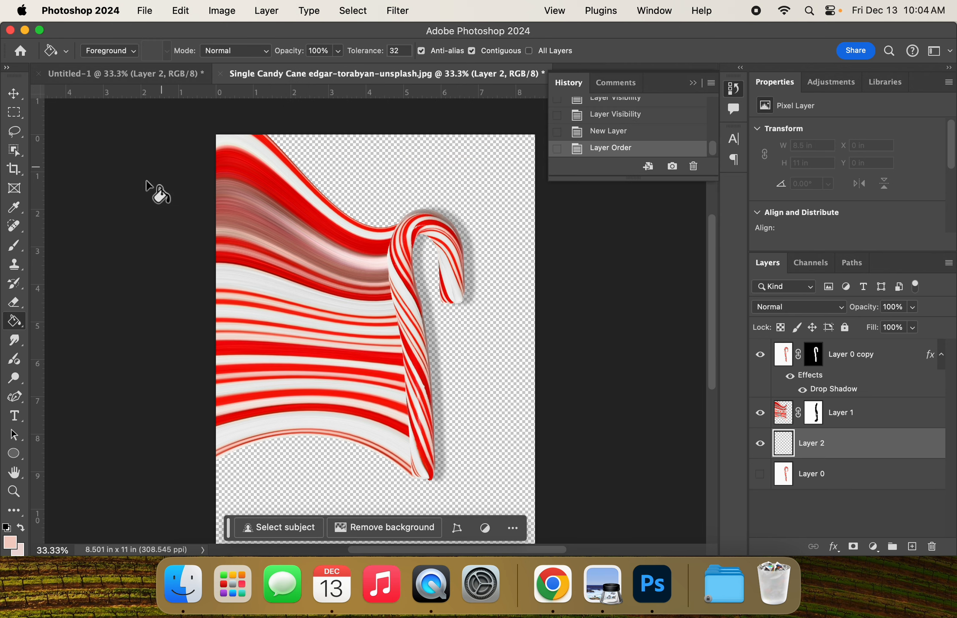
pyautogui.click(372, 163)
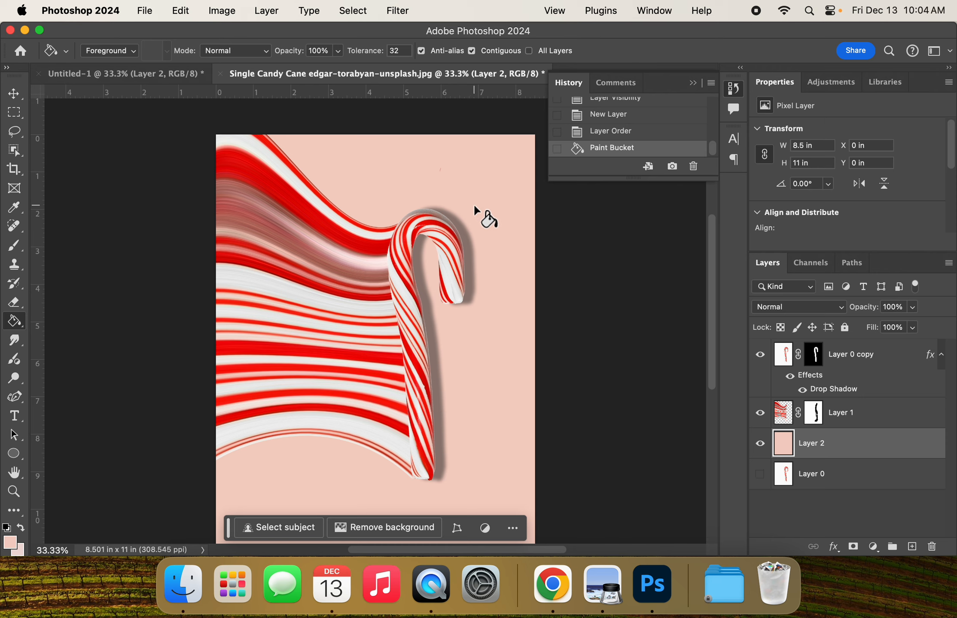
# Step: Set the foreground color to green #2ea64a and fill Layer 2 with it as the background
pyautogui.click(14, 543)
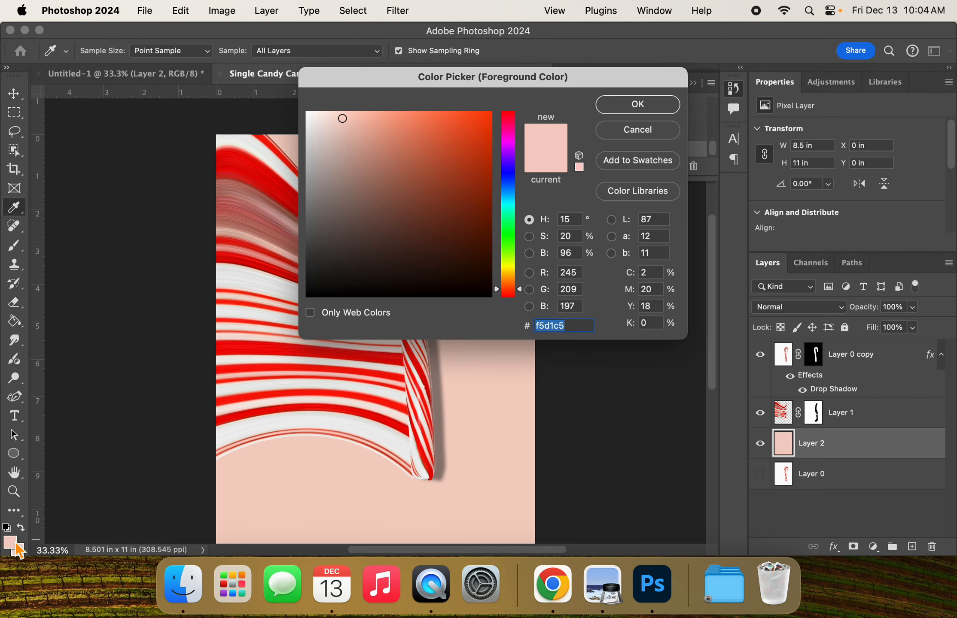
pyautogui.click(509, 227)
pyautogui.click(443, 179)
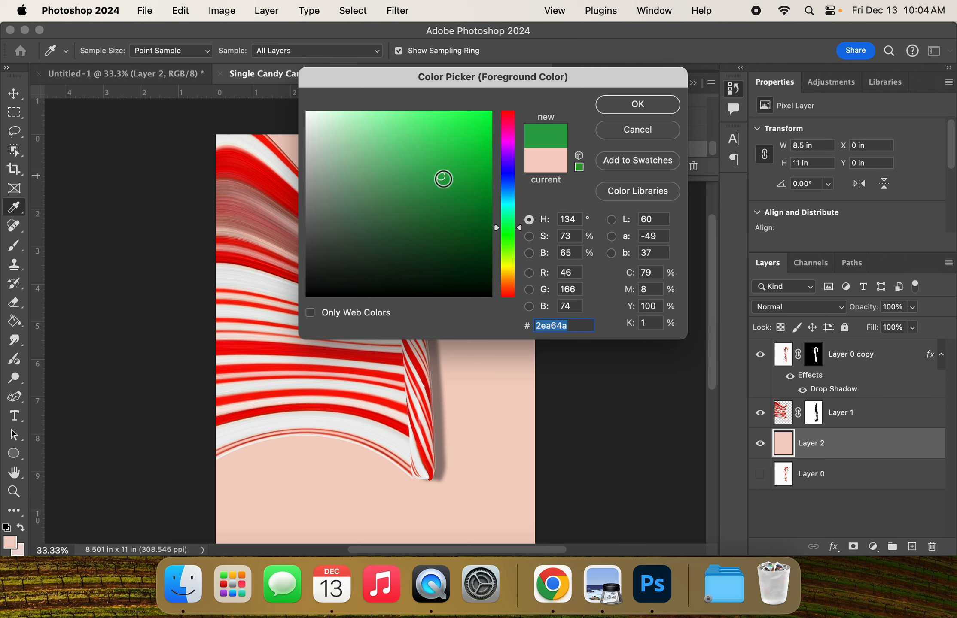
pyautogui.click(637, 104)
pyautogui.click(483, 209)
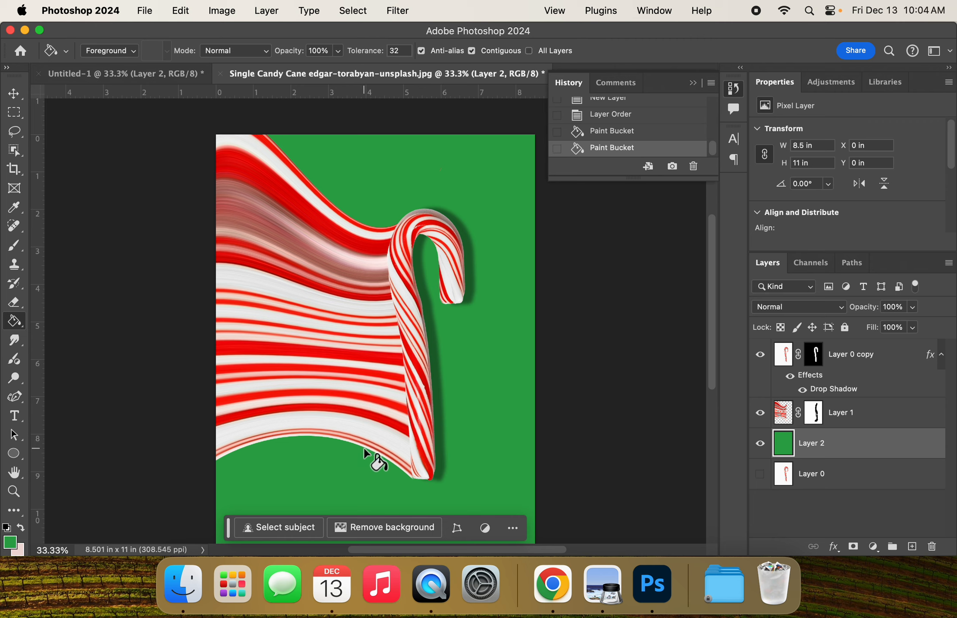
pyautogui.click(318, 394)
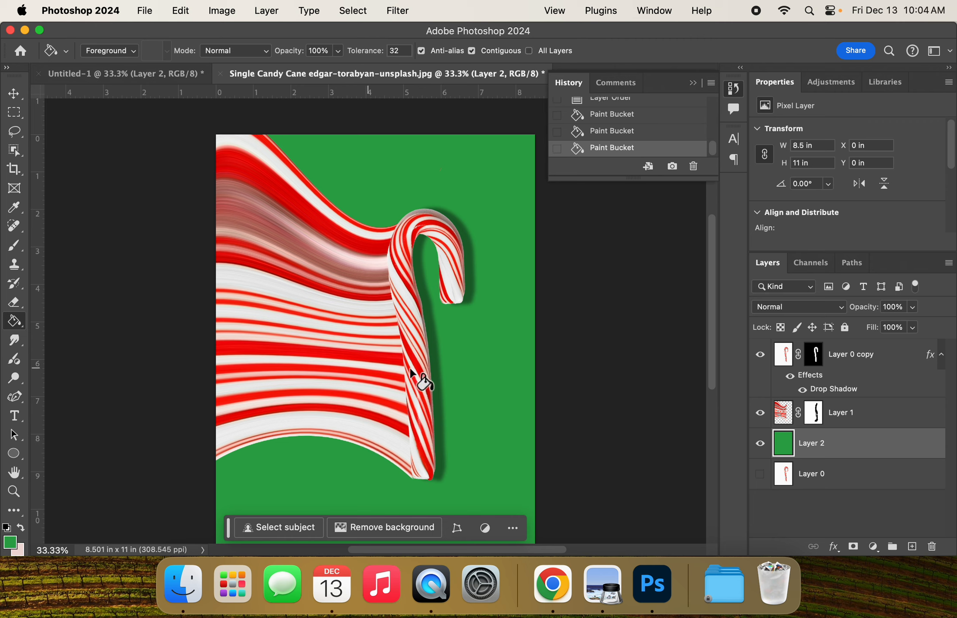
# Step: Add a Multiply drop shadow to the striped Layer 1 at -178° with 40% opacity, 75 px distance, 11% spread and 35 px size
pyautogui.click(784, 418)
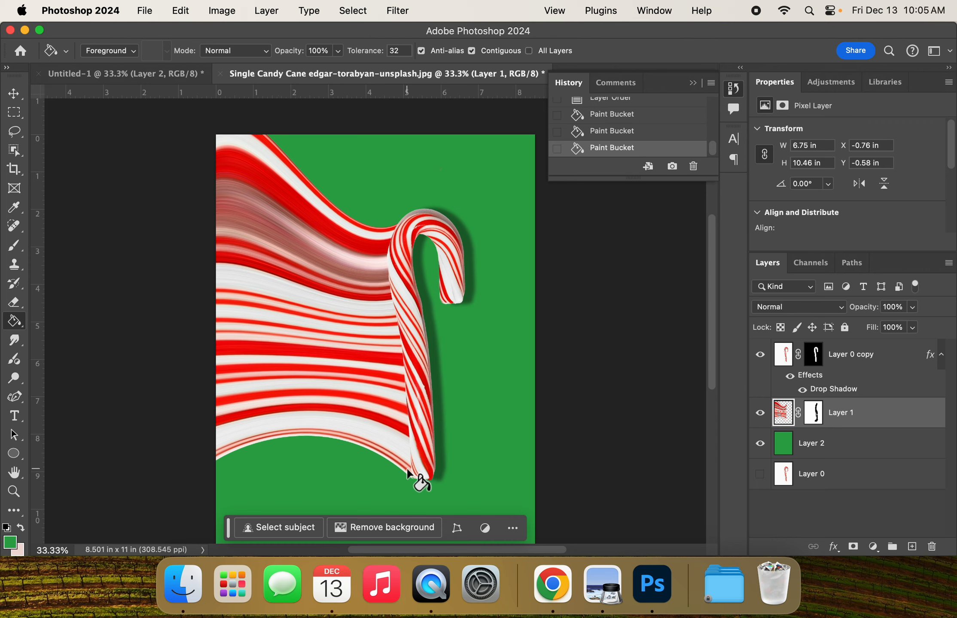
pyautogui.click(834, 547)
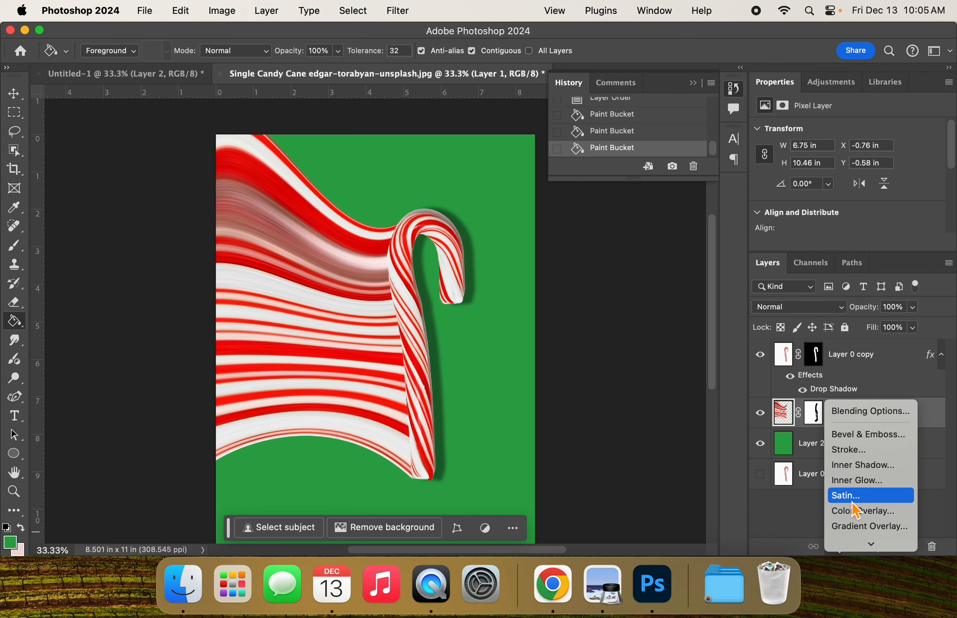
pyautogui.click(853, 542)
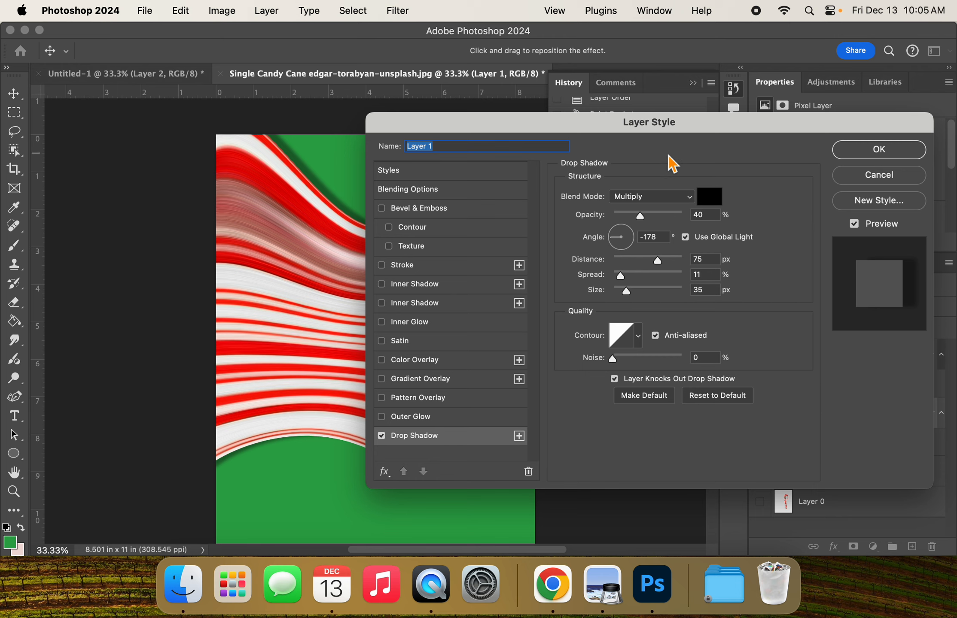
pyautogui.moveTo(646, 128); pyautogui.dragTo(636, 182)
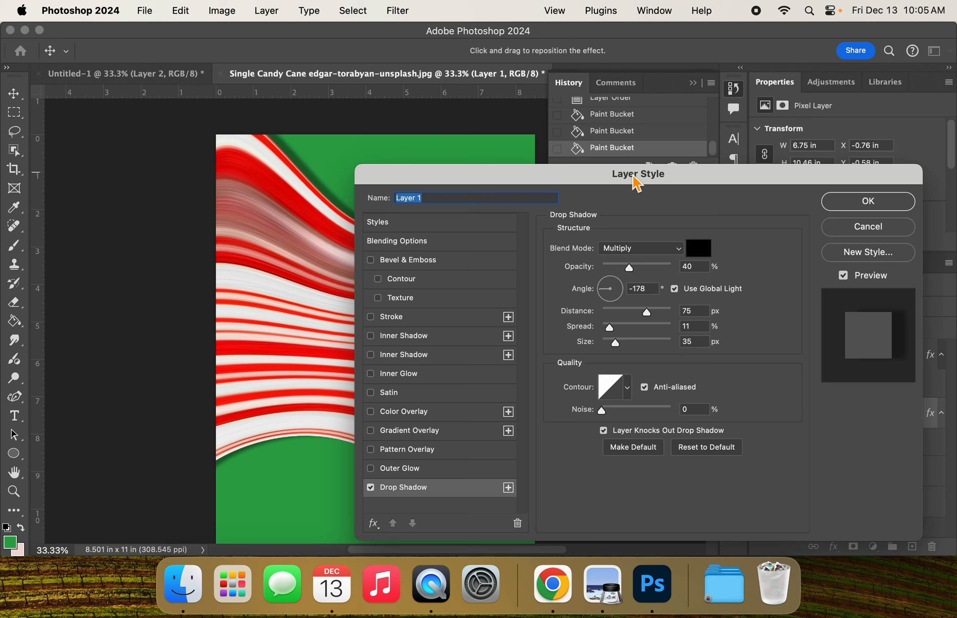
pyautogui.click(893, 203)
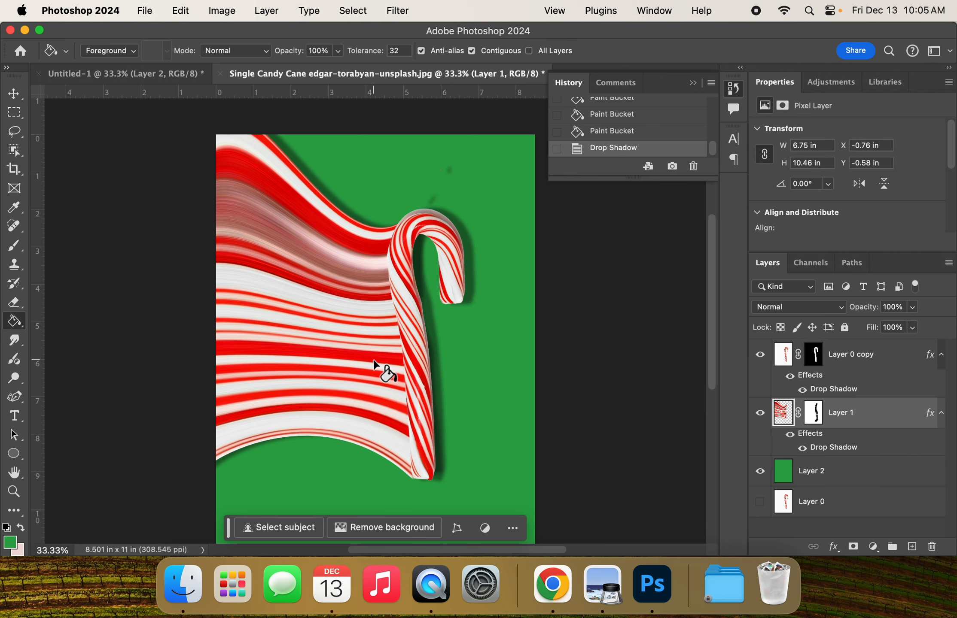
# Step: Save the artwork to the Desktop in Photoshop format with "Last Name" prefixed to the file name and Maximize Compatibility enabled
pyautogui.click(144, 12)
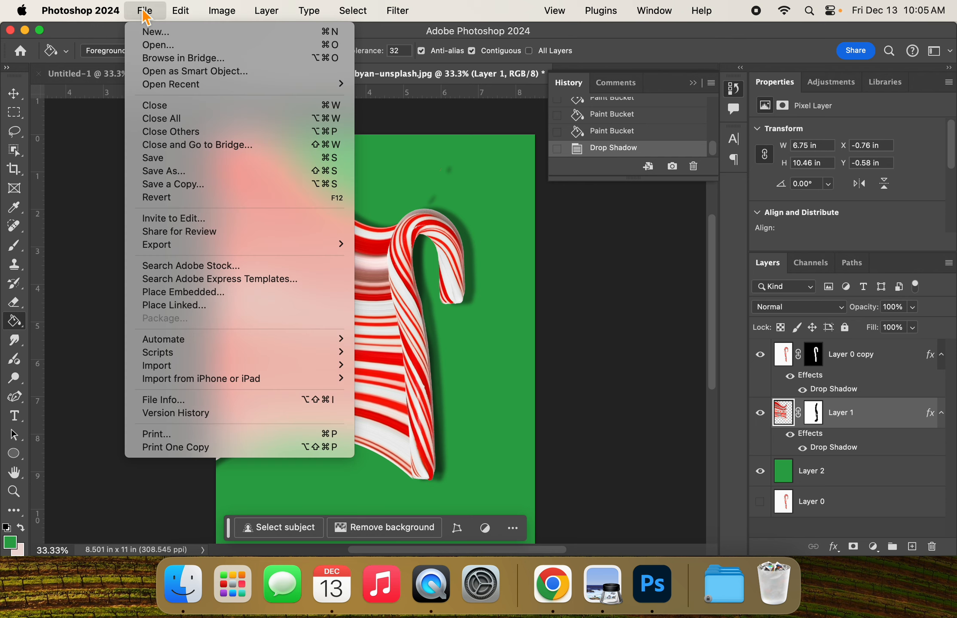
pyautogui.click(161, 172)
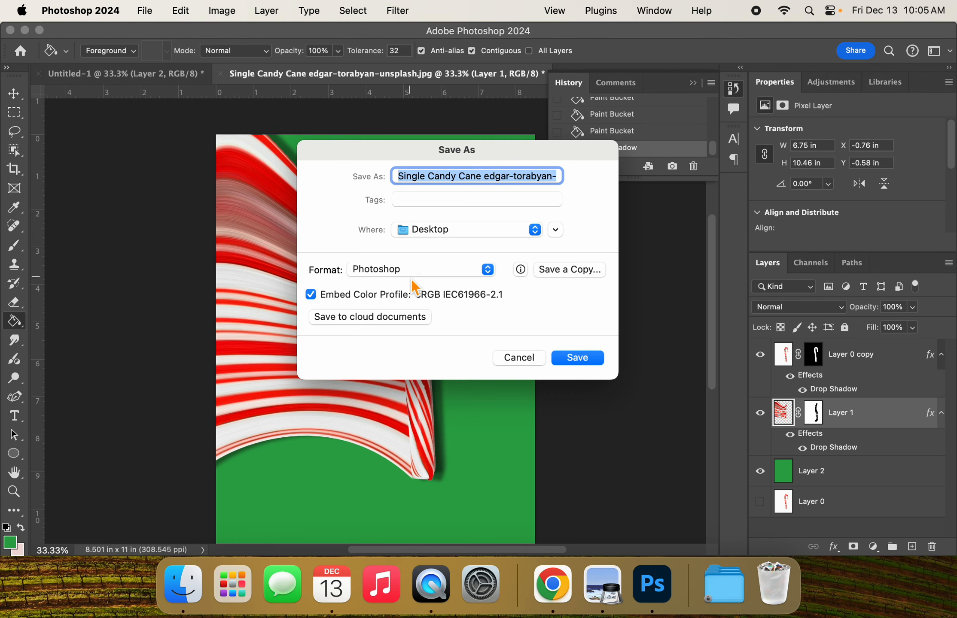
pyautogui.click(398, 175)
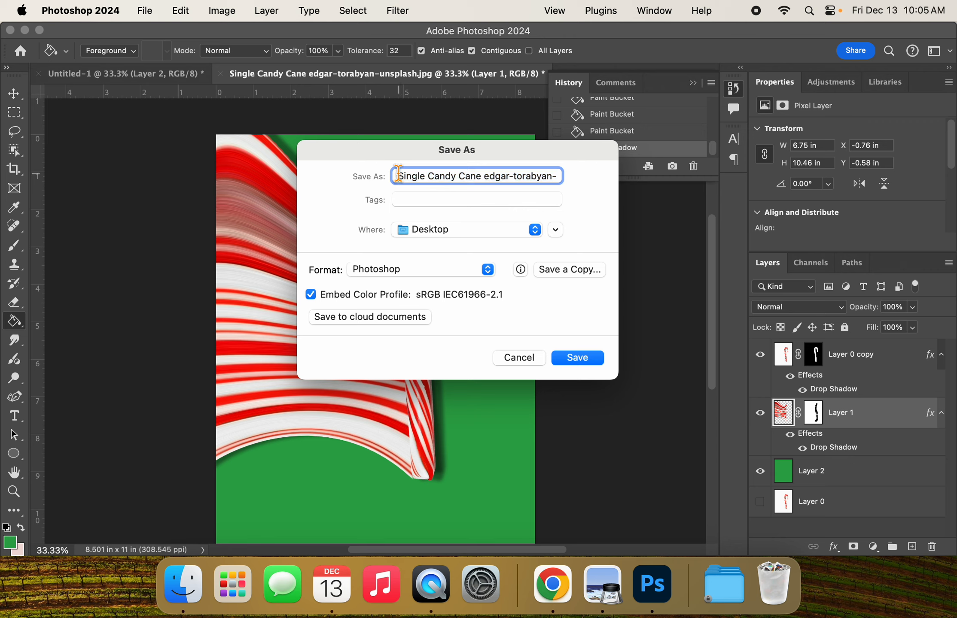
pyautogui.write('Last ')
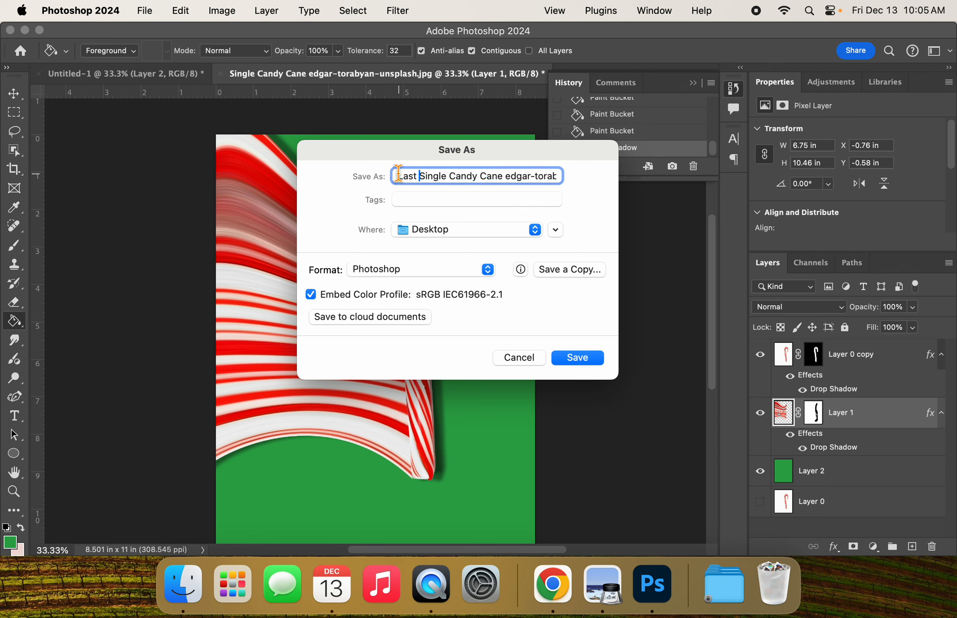
pyautogui.write('Name')
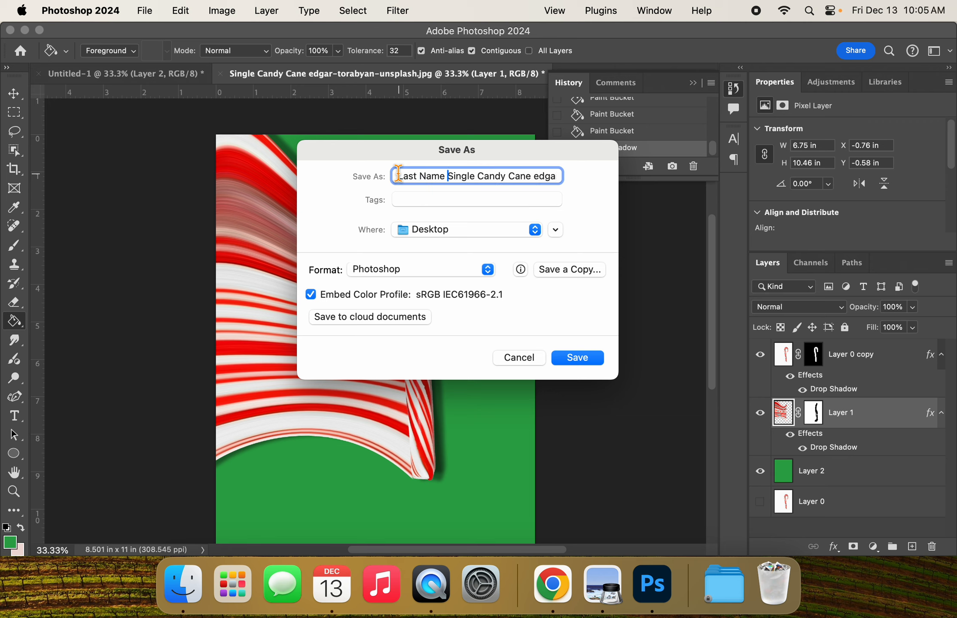
pyautogui.moveTo(534, 179); pyautogui.dragTo(625, 194)
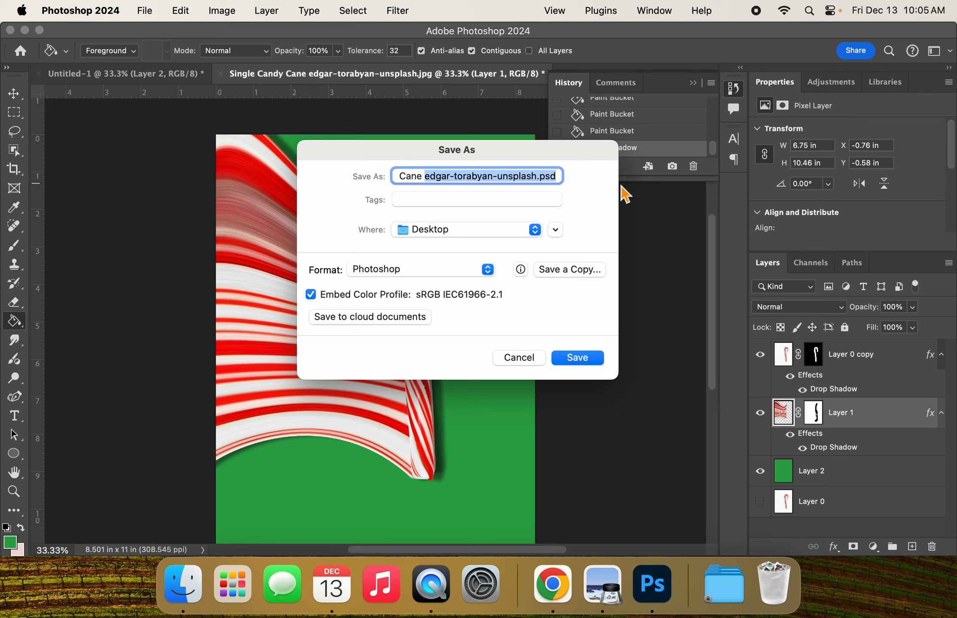
pyautogui.click(536, 176)
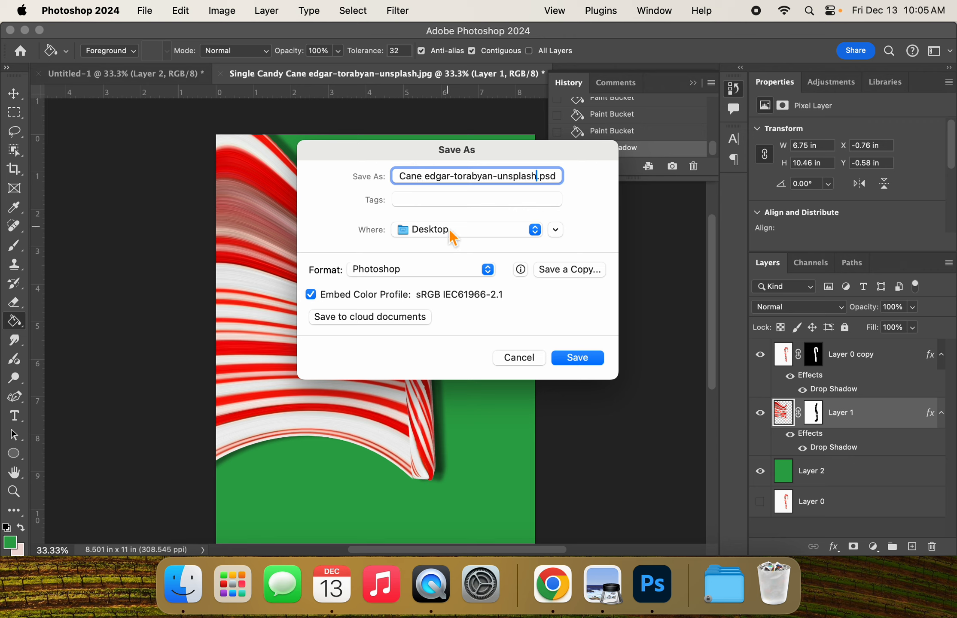
pyautogui.click(574, 359)
pyautogui.click(655, 243)
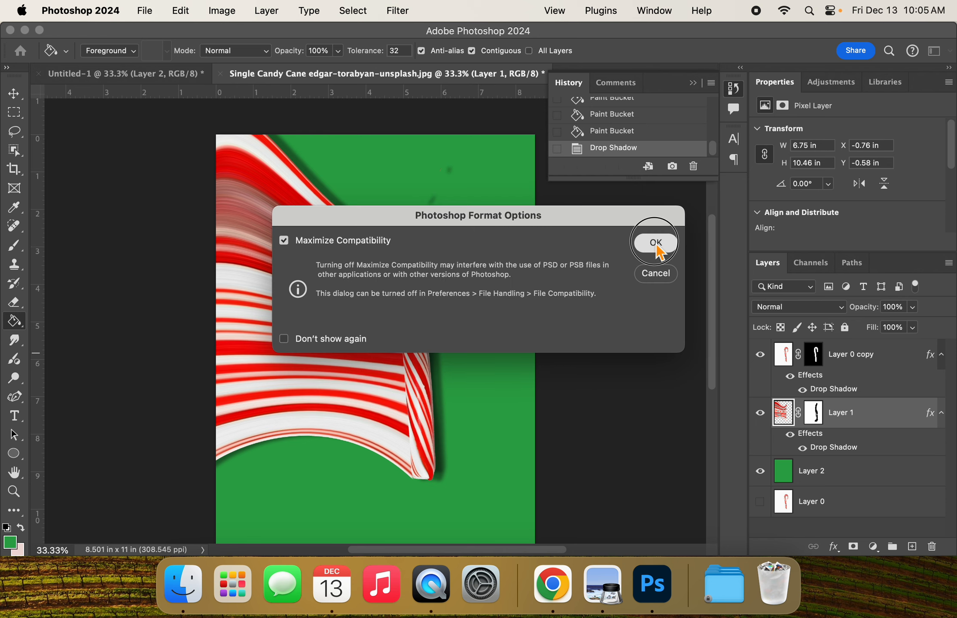
# Step: Save a copy of the artwork to the Desktop in JPEG format with quality 8 (High) and Progressive format with 3 scans
pyautogui.click(141, 11)
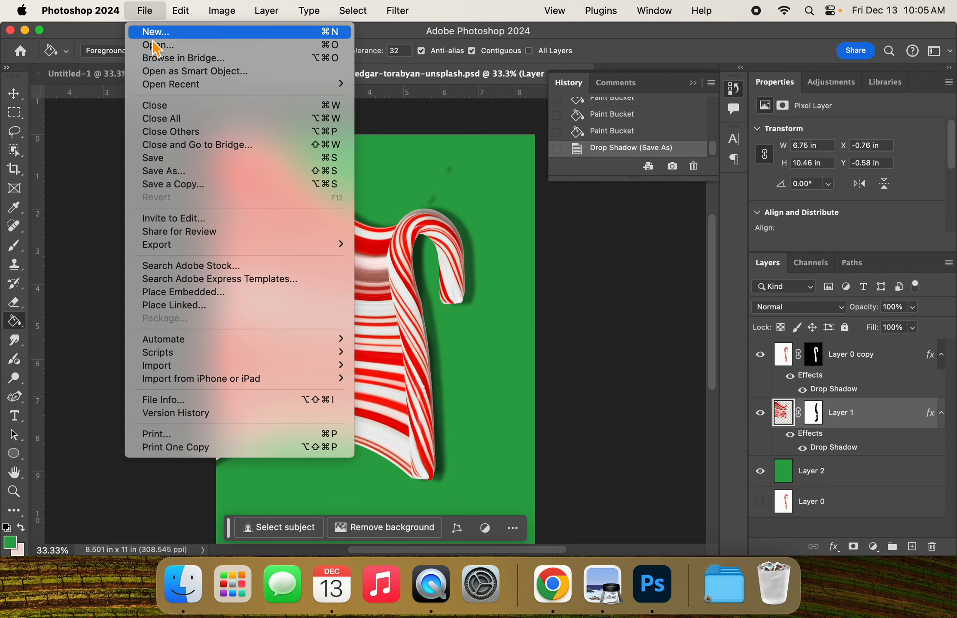
pyautogui.click(179, 186)
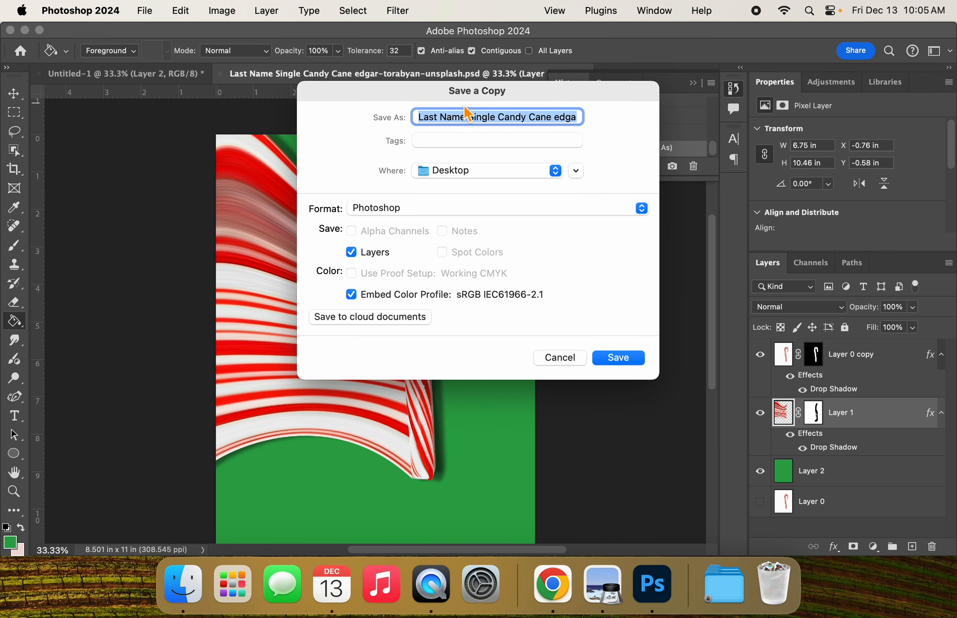
pyautogui.click(439, 207)
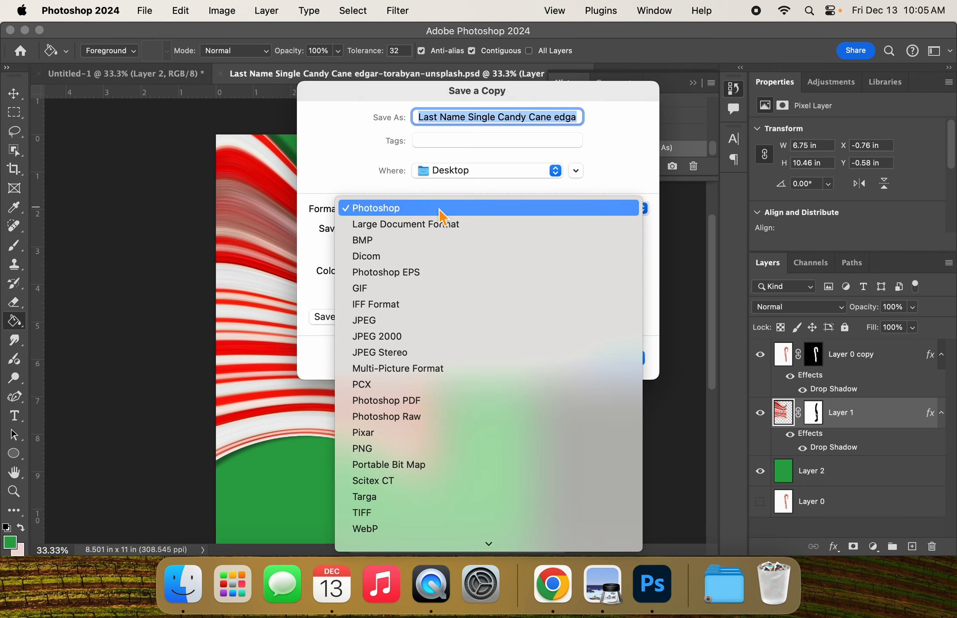
pyautogui.click(433, 326)
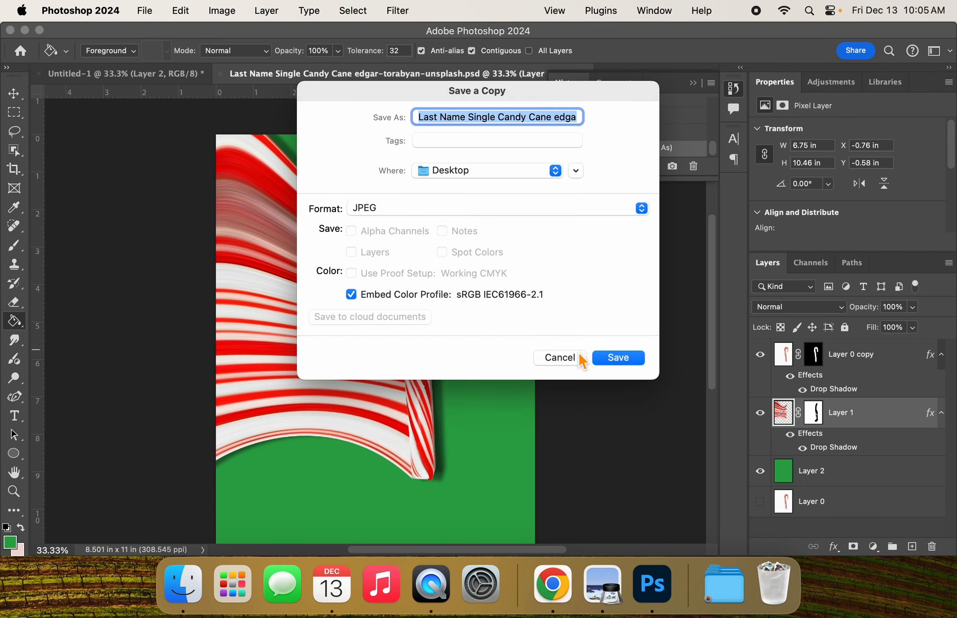
pyautogui.click(619, 360)
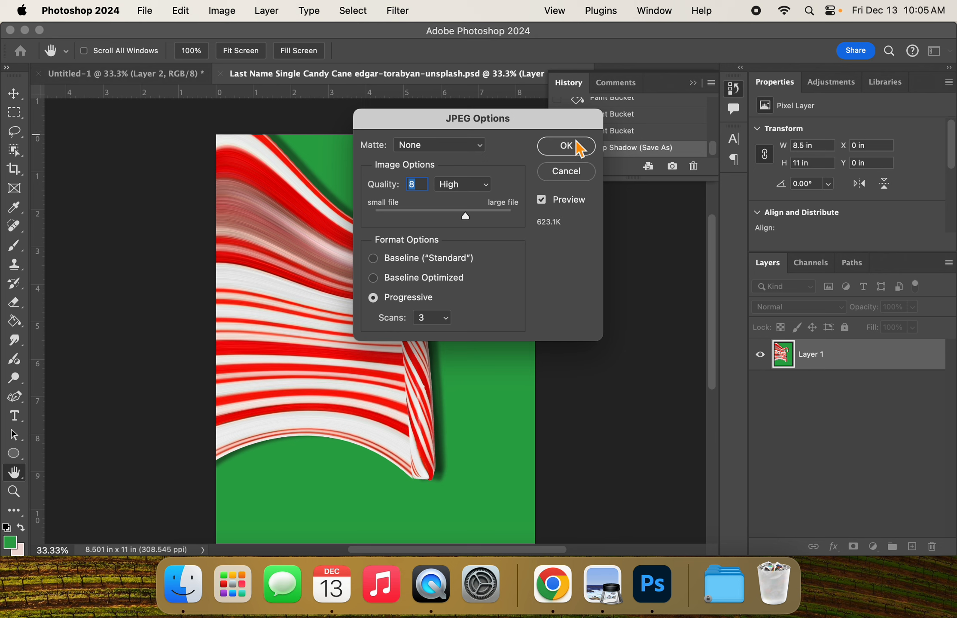
pyautogui.click(566, 146)
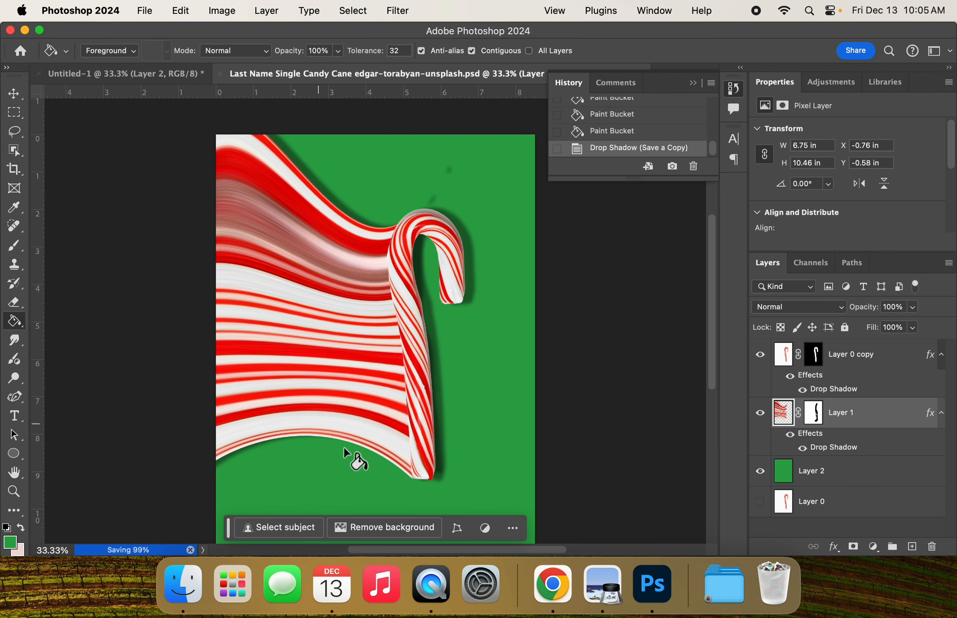